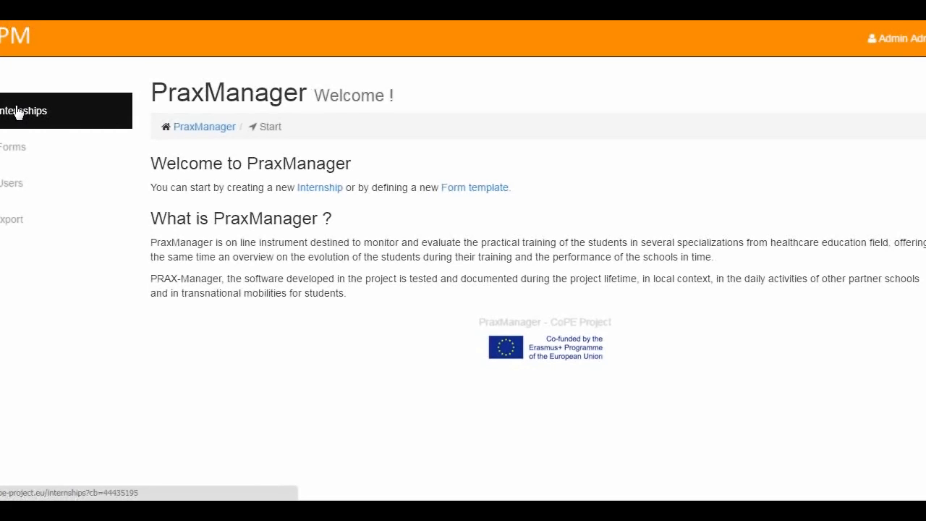
- Create a new internship and enter fdfdfd as its name
{"action": "left_click", "coordinate": [18, 112]}
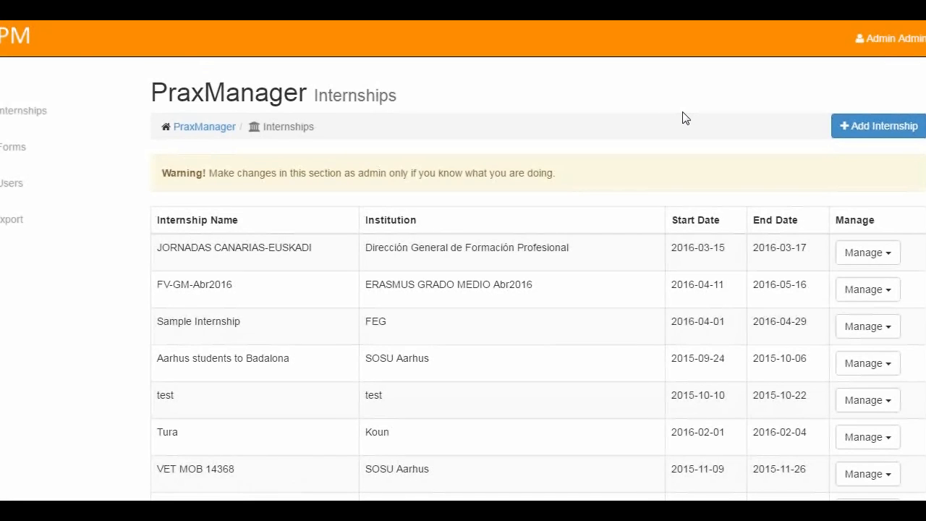
{"action": "left_click", "coordinate": [872, 128]}
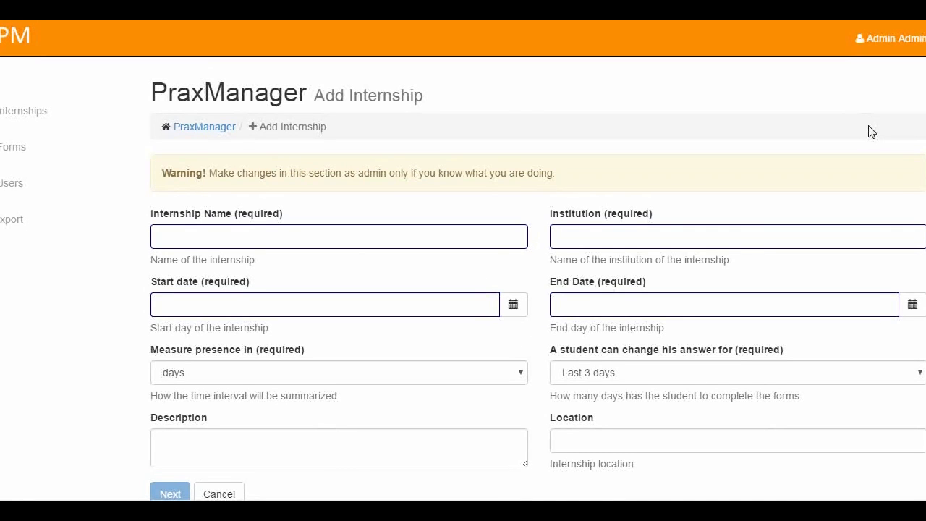
{"action": "left_click", "coordinate": [258, 233]}
{"action": "type", "text": "fdfdfd"}
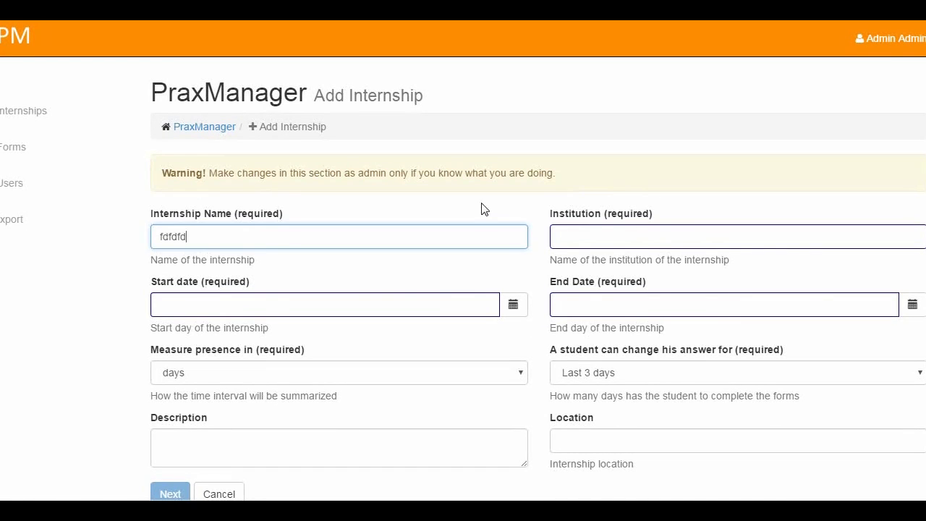
{"action": "left_click", "coordinate": [616, 232]}
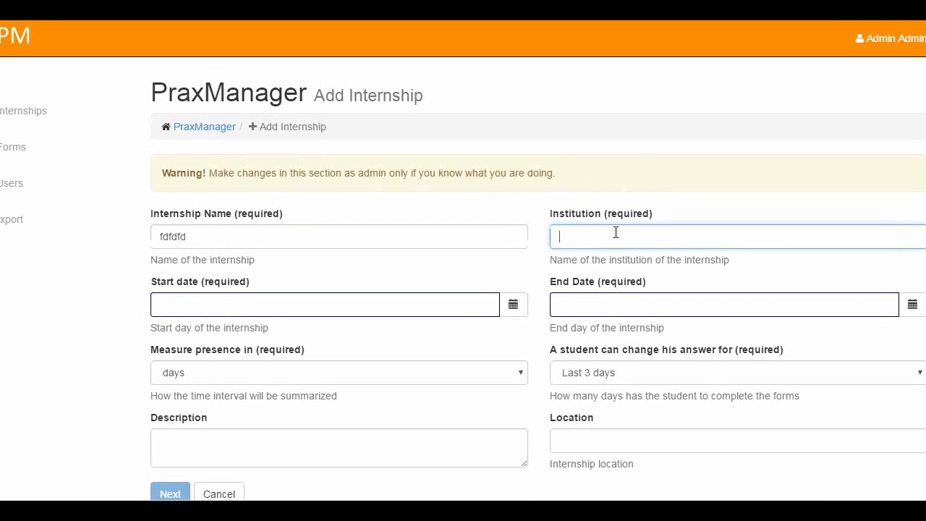
- Set the internship's start date to 2016-04-25 and its end date to 2016-04-29
{"action": "left_click", "coordinate": [511, 305]}
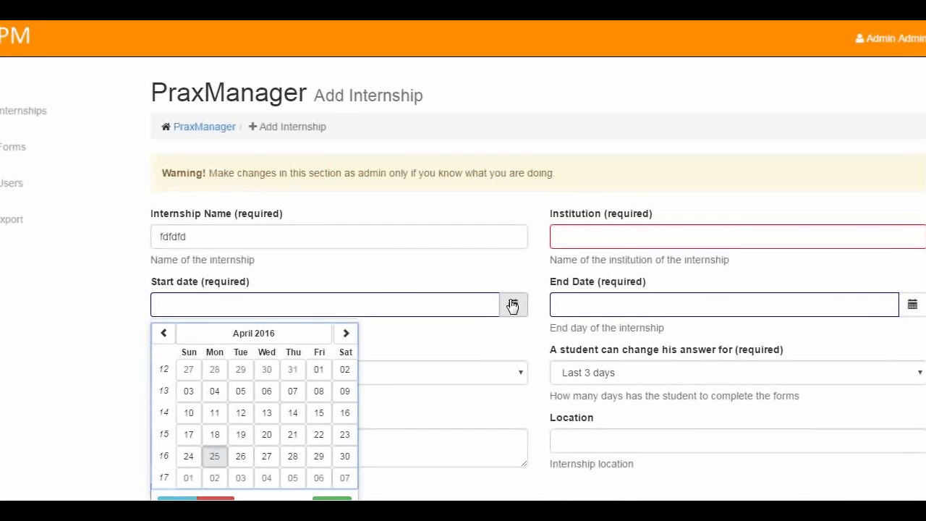
{"action": "left_click", "coordinate": [214, 457]}
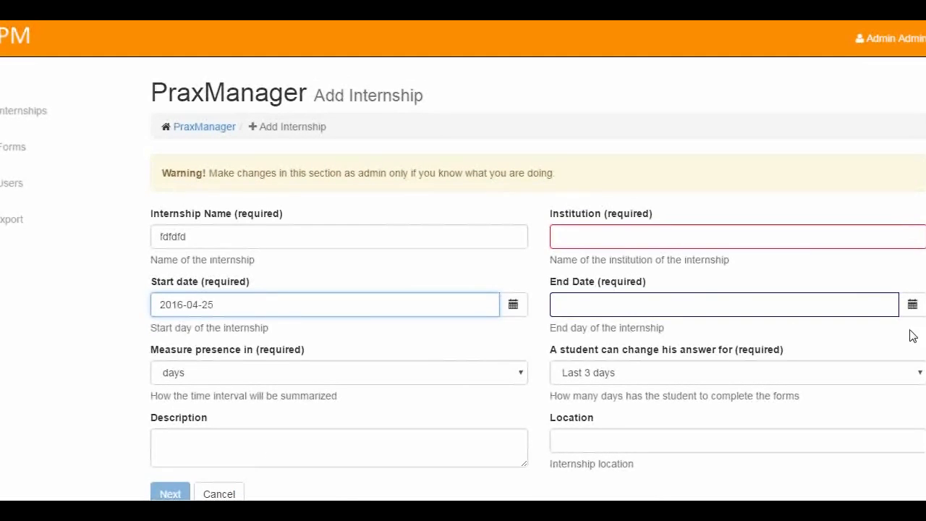
{"action": "left_click", "coordinate": [912, 303]}
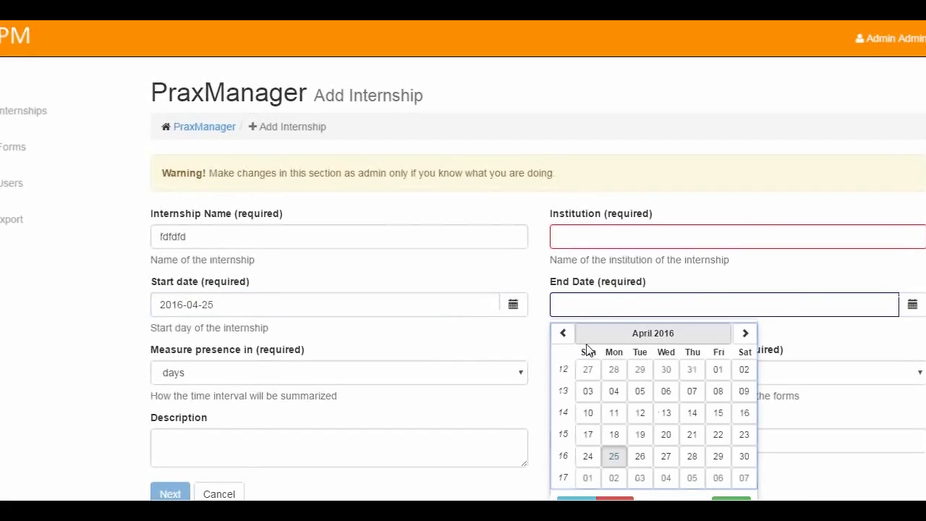
{"action": "left_click", "coordinate": [718, 458]}
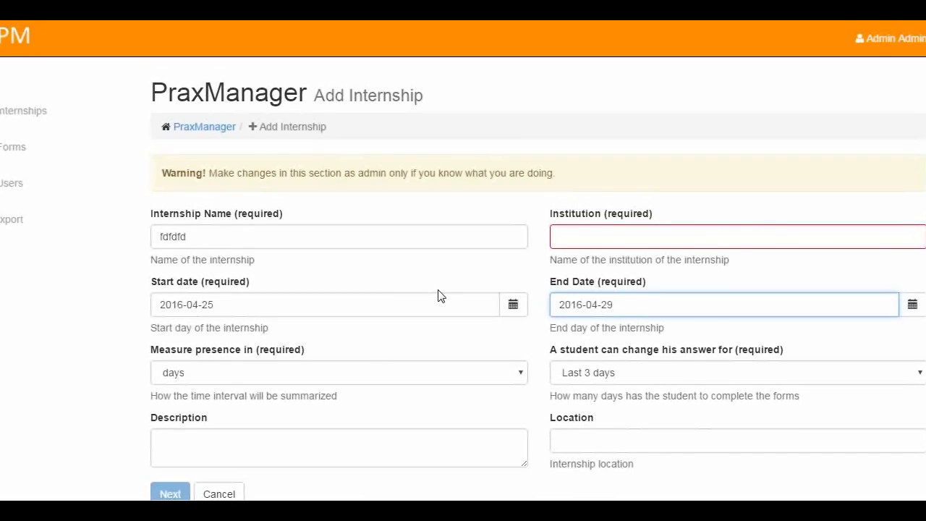
- Keep the presence measured in days and enter fdjdfjfdjfdjfdj as the institution
{"action": "left_click", "coordinate": [489, 373]}
{"action": "left_click", "coordinate": [492, 373]}
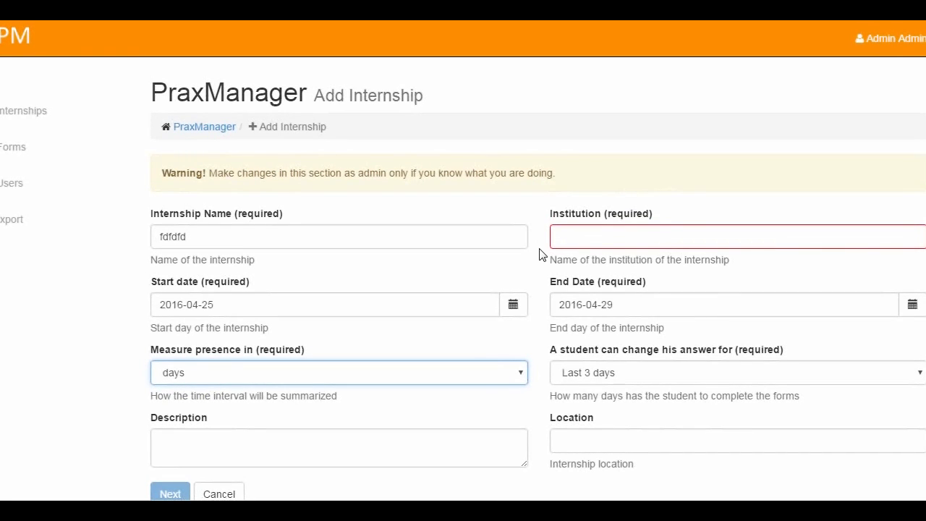
{"action": "left_click", "coordinate": [637, 235]}
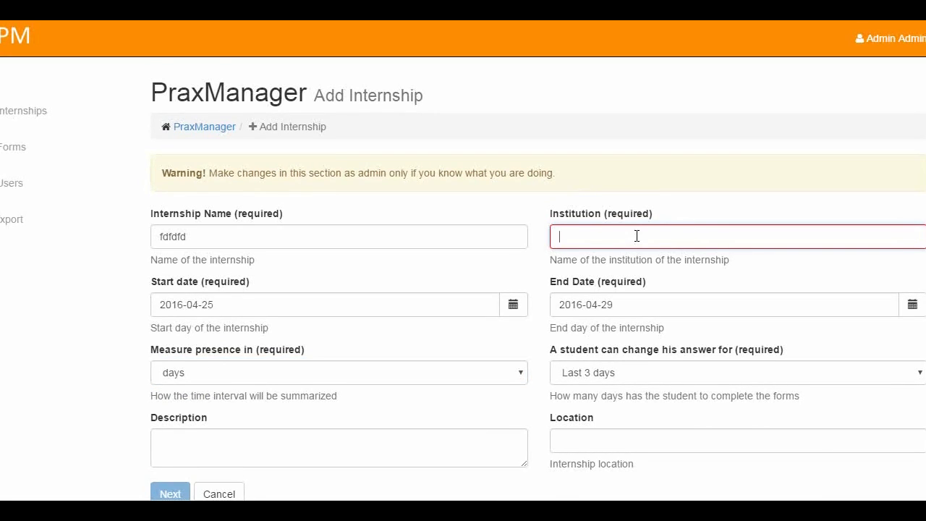
{"action": "type", "text": "fdjdfjfdjfdj"}
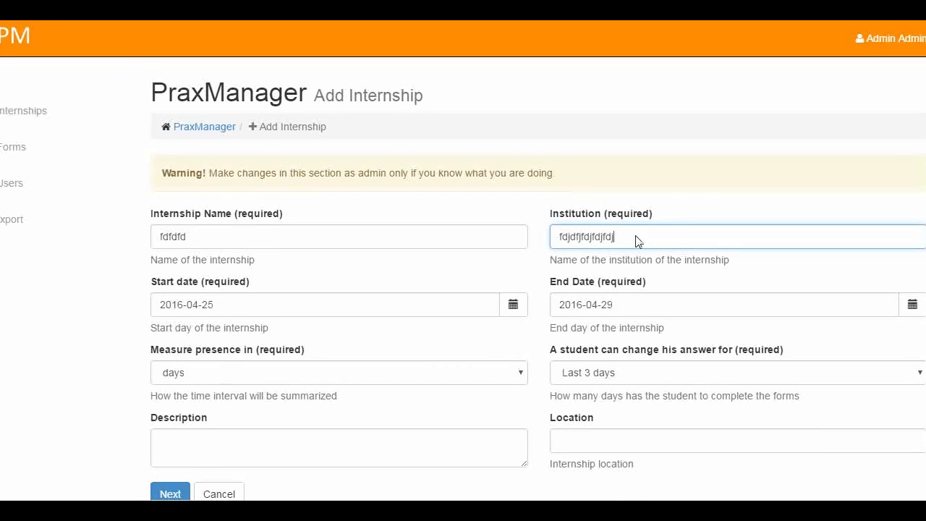
- Set the location to vvccvcvvcvc and the student answer-change period to Last 30 days, and continue to the participants page
{"action": "left_click", "coordinate": [599, 436]}
{"action": "type", "text": "vvc"}
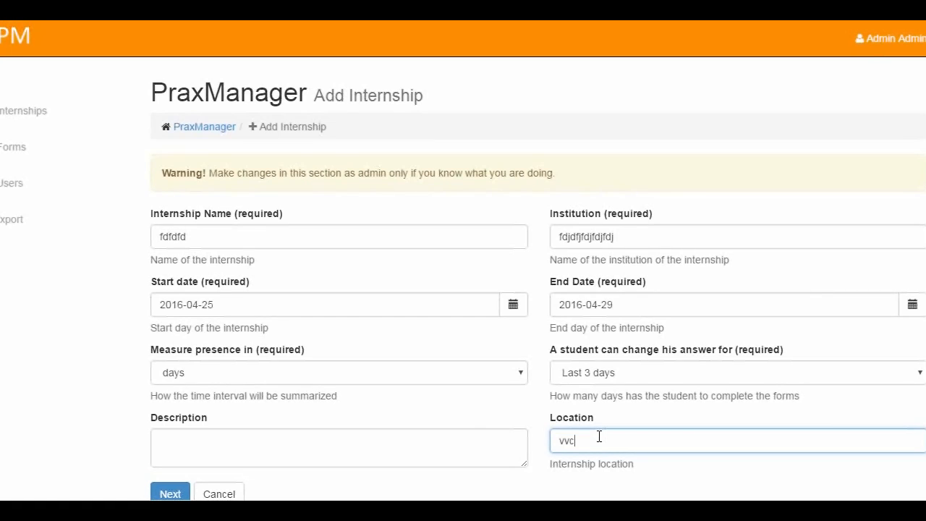
{"action": "type", "text": "cvcvvcvc"}
{"action": "left_click", "coordinate": [709, 371]}
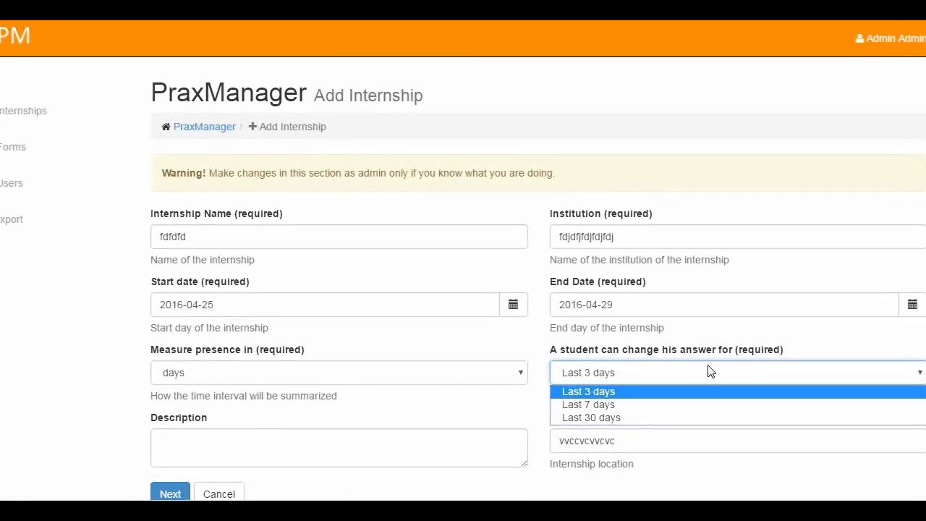
{"action": "left_click", "coordinate": [651, 419]}
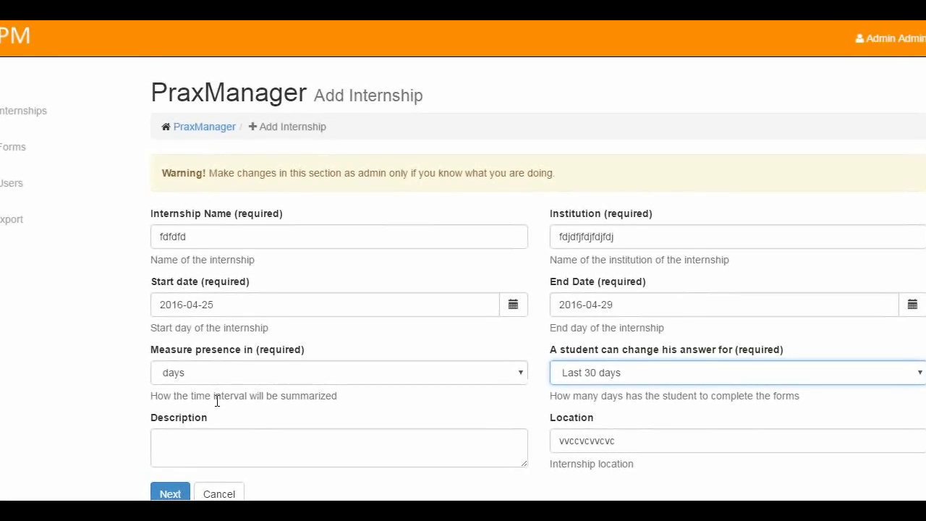
{"action": "left_click", "coordinate": [170, 493]}
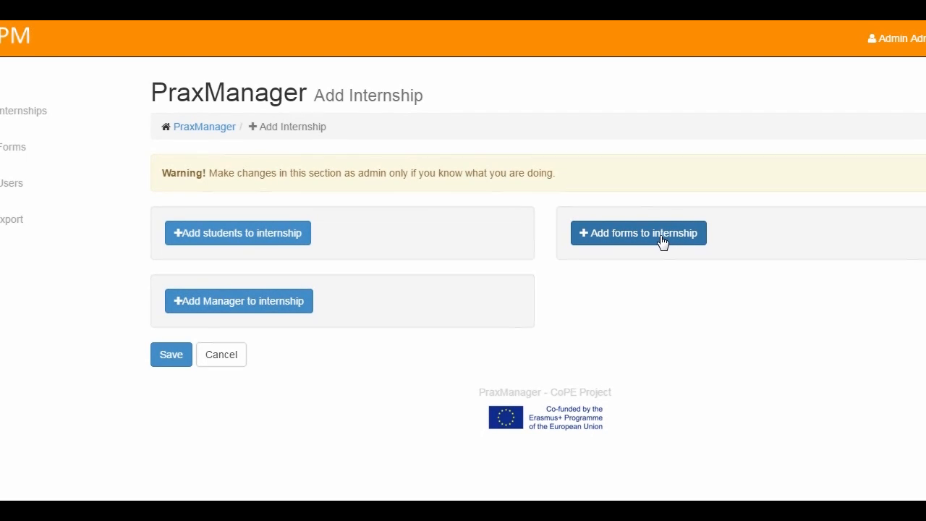
- Add the student with the tag test to the internship
{"action": "left_click", "coordinate": [235, 236]}
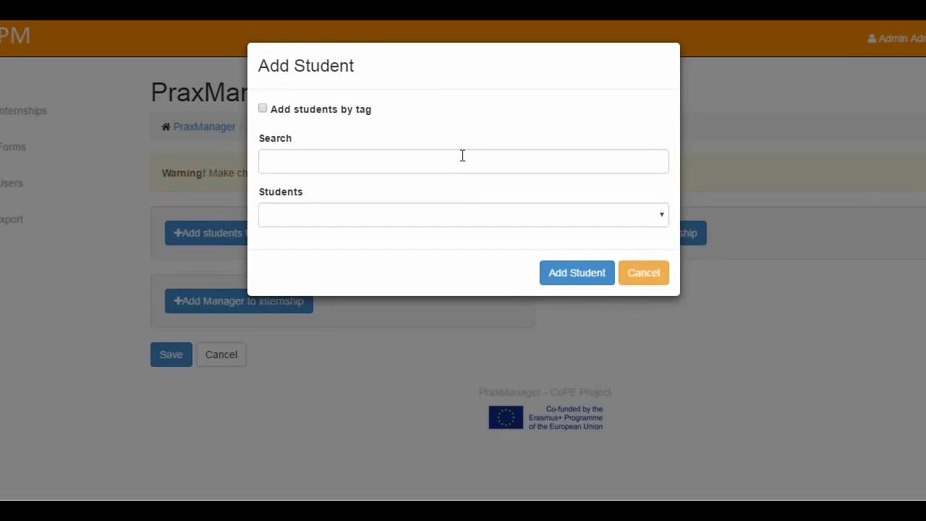
{"action": "left_click", "coordinate": [497, 217]}
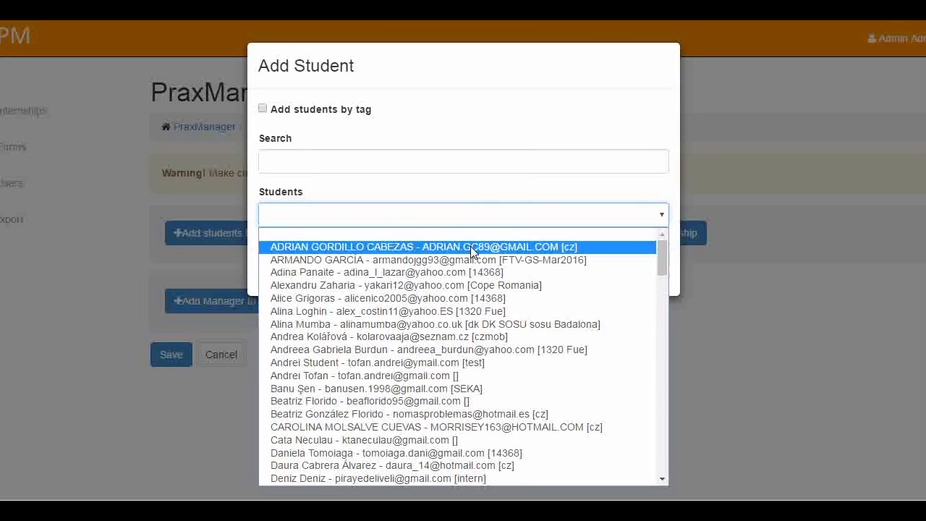
{"action": "left_click", "coordinate": [410, 363]}
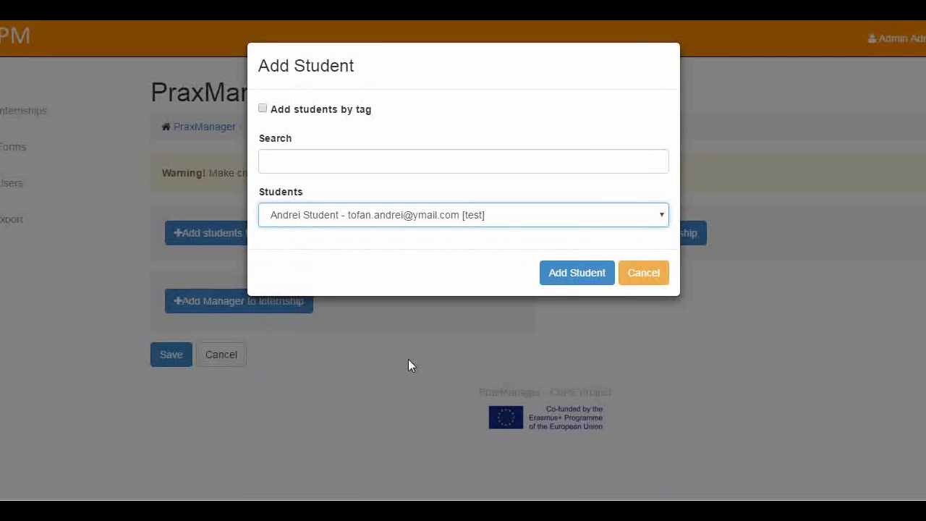
{"action": "left_click", "coordinate": [587, 281]}
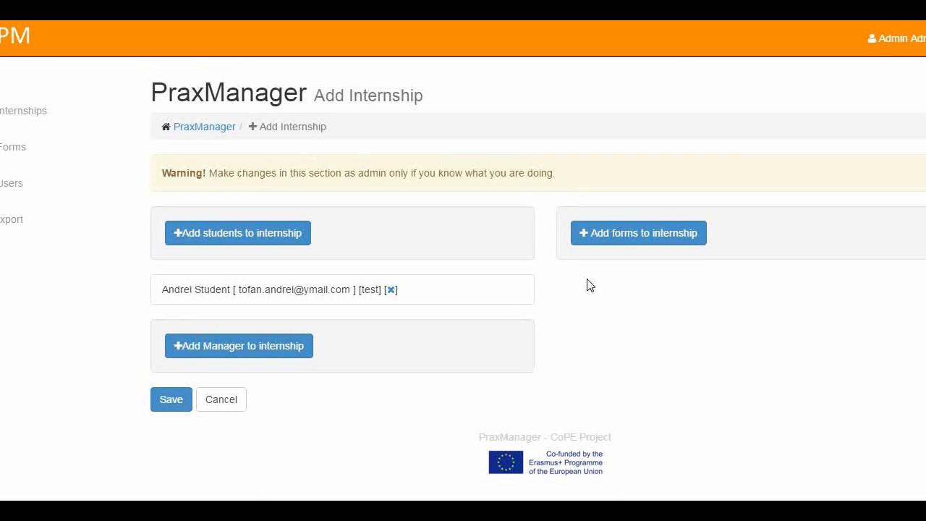
{"action": "left_click", "coordinate": [308, 237]}
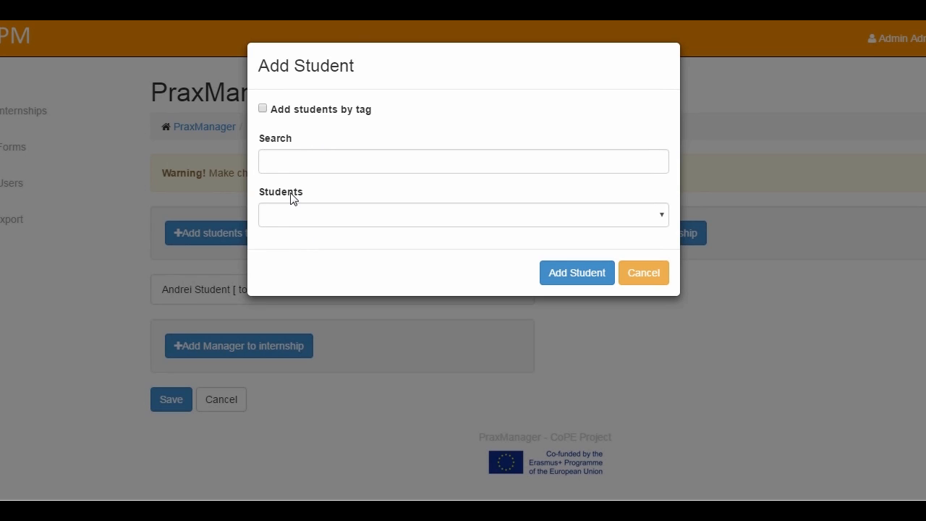
{"action": "left_click", "coordinate": [243, 320]}
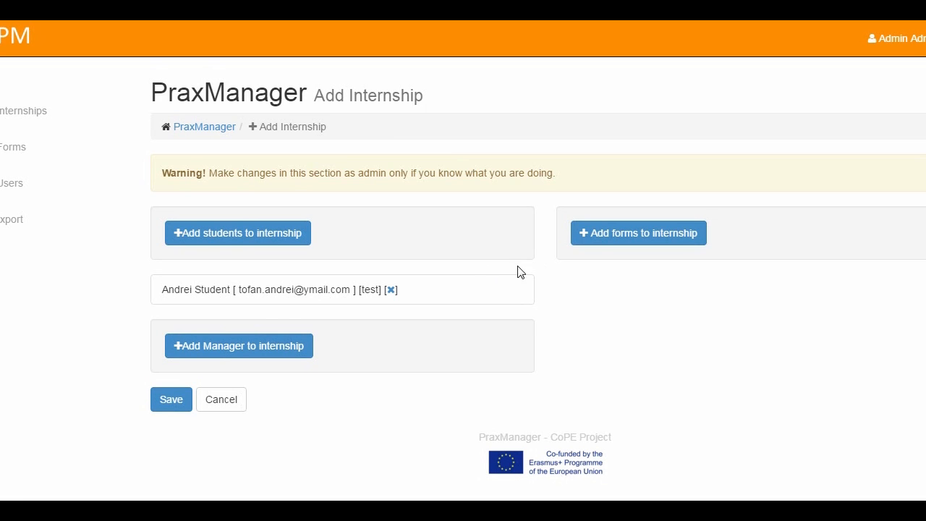
- Add the SampleForm (testing) form and the first listed manager to the internship, and save it
{"action": "left_click", "coordinate": [621, 234]}
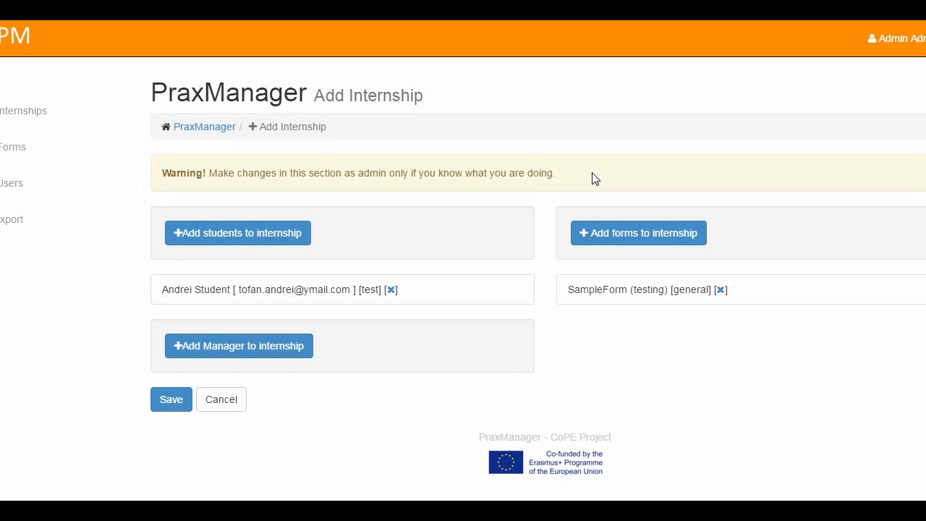
{"action": "left_click", "coordinate": [236, 346]}
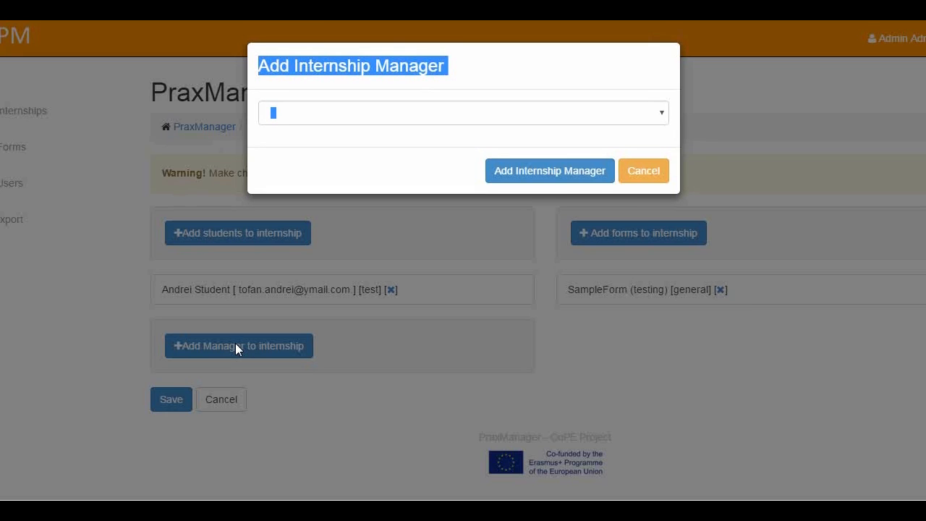
{"action": "left_click", "coordinate": [597, 178]}
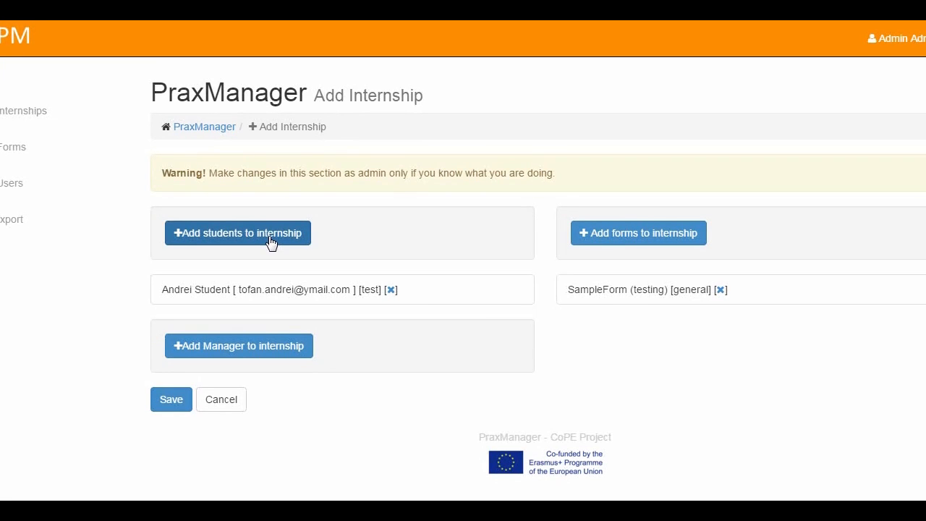
{"action": "left_click", "coordinate": [261, 347]}
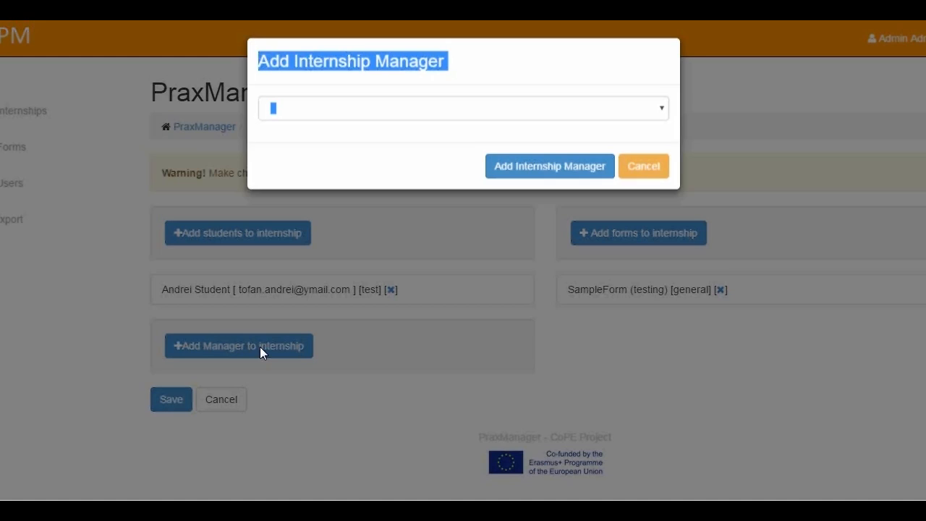
{"action": "left_click", "coordinate": [498, 113]}
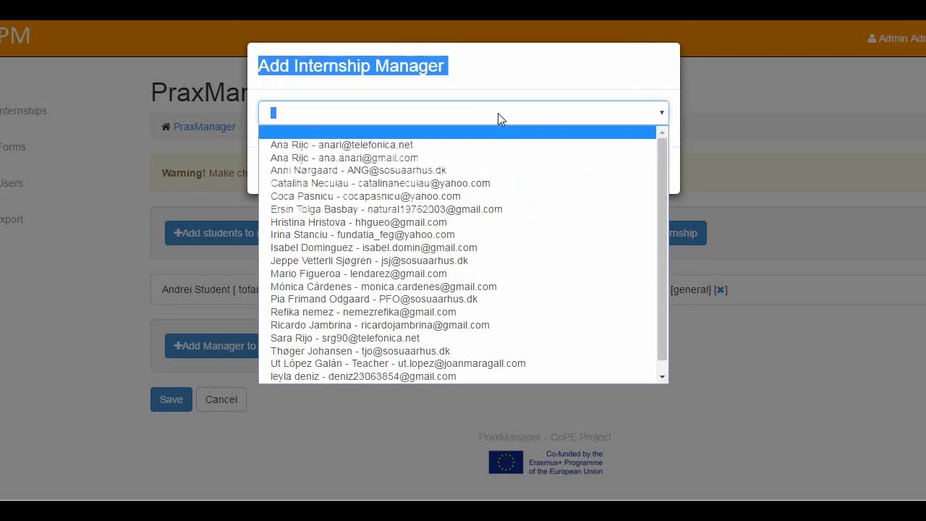
{"action": "left_click", "coordinate": [462, 150]}
{"action": "left_click", "coordinate": [528, 172]}
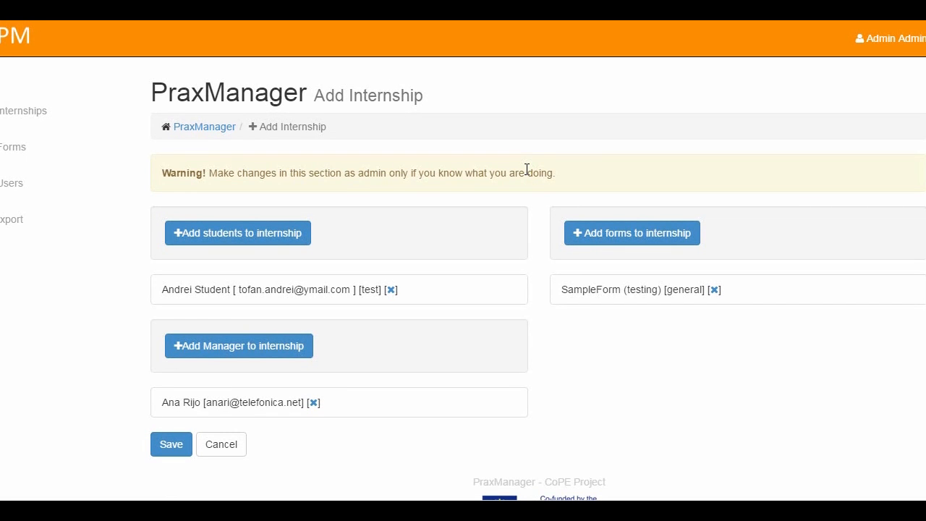
{"action": "left_click", "coordinate": [172, 444]}
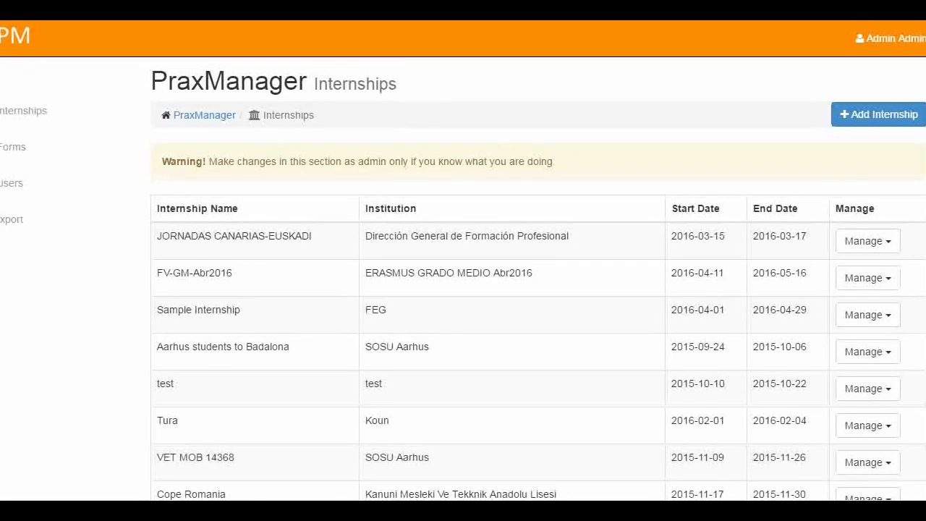
- Open the student management page of the fdfdfd internship at the end of the internship list
{"action": "scroll", "coordinate": [897, 434], "scroll_direction": "down", "scroll_amount": 10}
{"action": "left_click", "coordinate": [864, 409]}
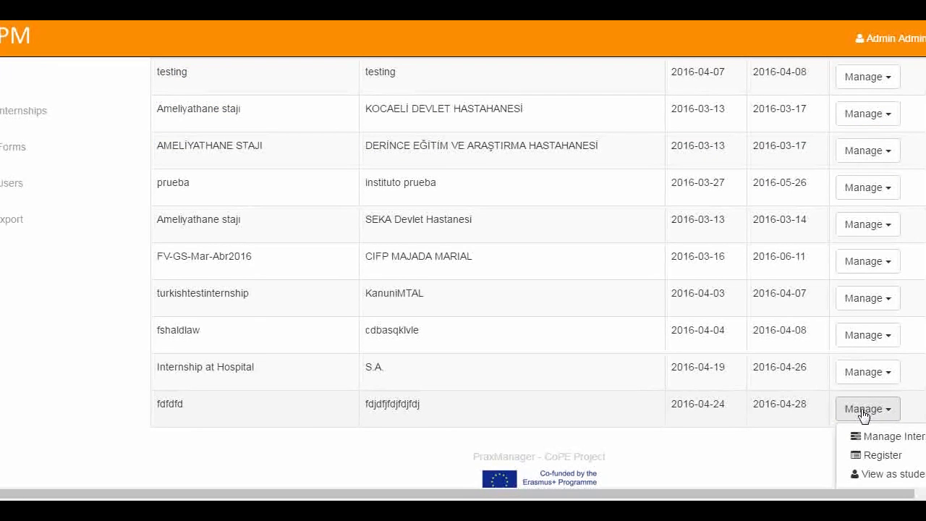
{"action": "scroll", "coordinate": [878, 405], "scroll_direction": "down", "scroll_amount": 1}
{"action": "left_click_drag", "start_coordinate": [783, 494], "coordinate": [796, 494]}
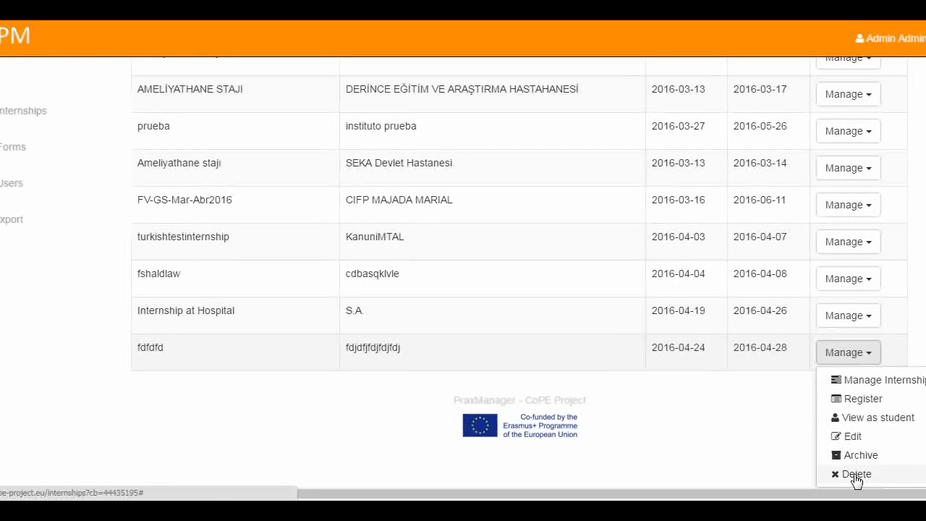
{"action": "left_click", "coordinate": [877, 381]}
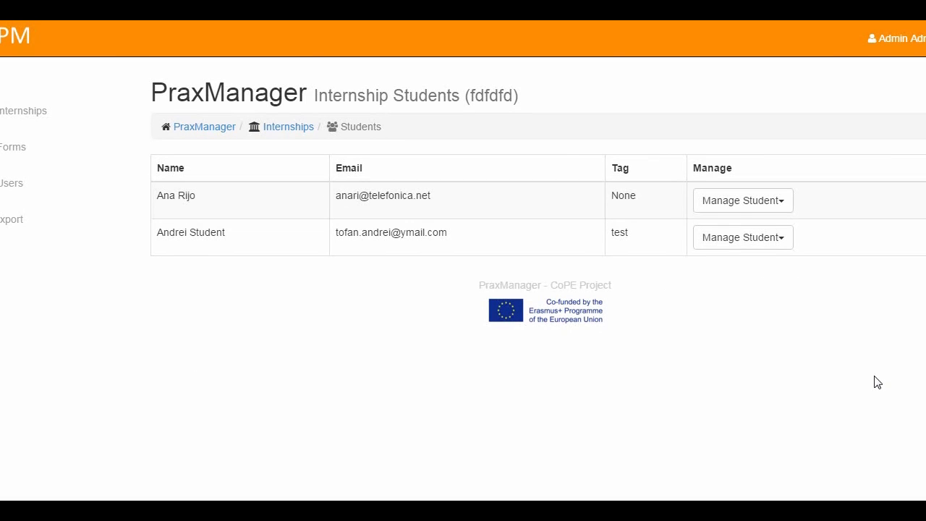
- Examine the management options for the first listed participant, and view the fdfdfd internship as a student
{"action": "left_click", "coordinate": [754, 201]}
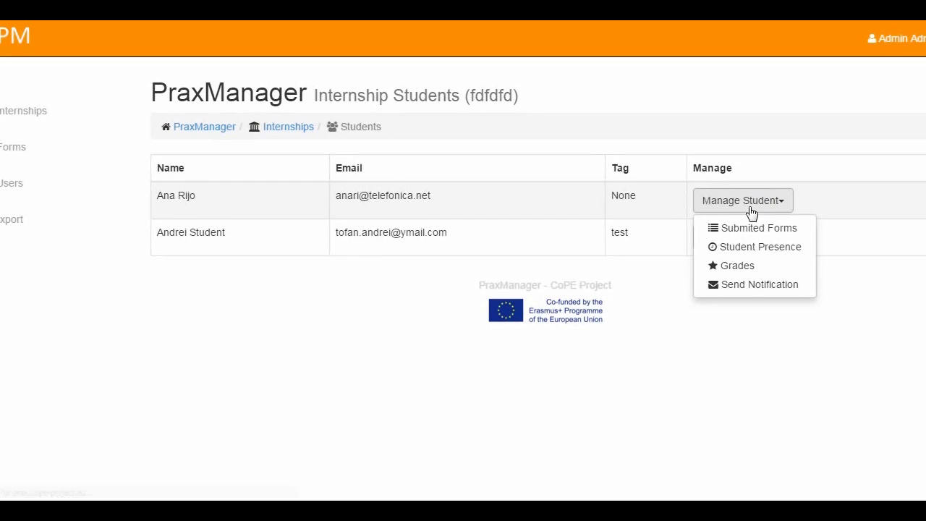
{"action": "left_click", "coordinate": [716, 331]}
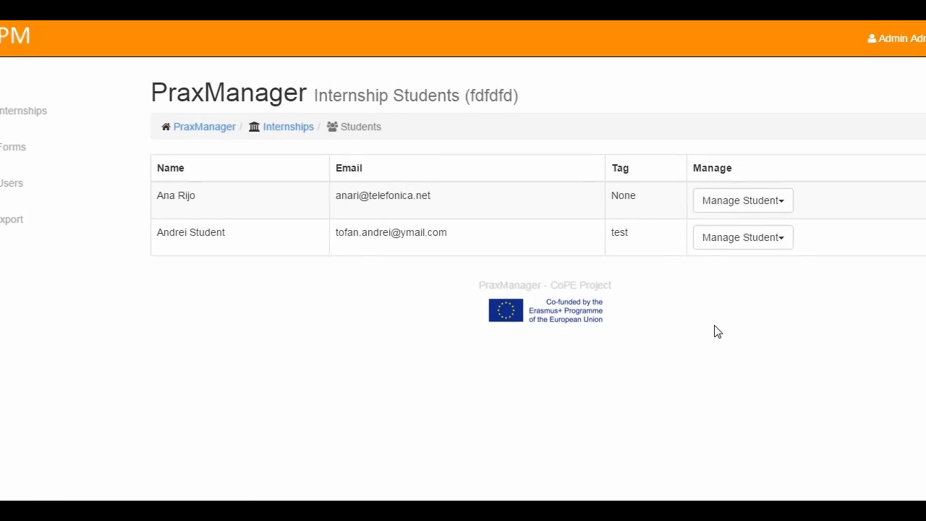
{"action": "left_click", "coordinate": [738, 201]}
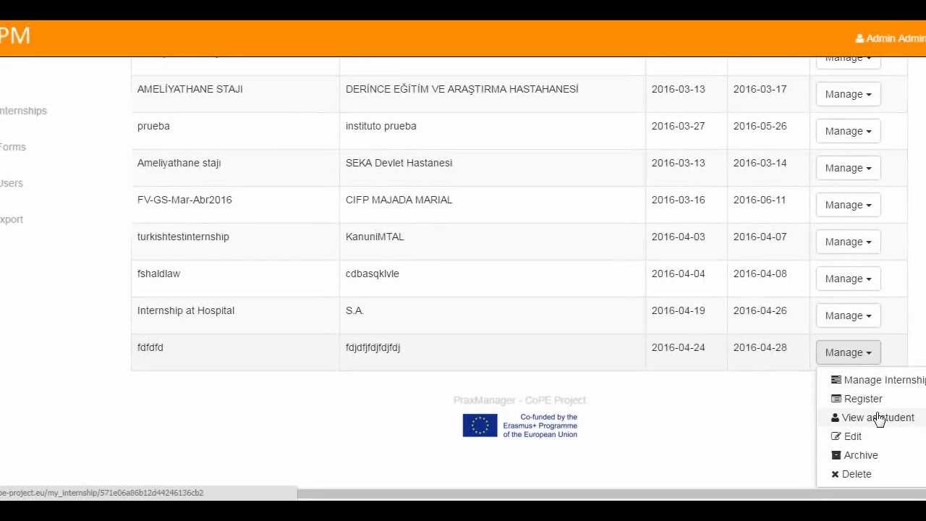
{"action": "left_click", "coordinate": [879, 418]}
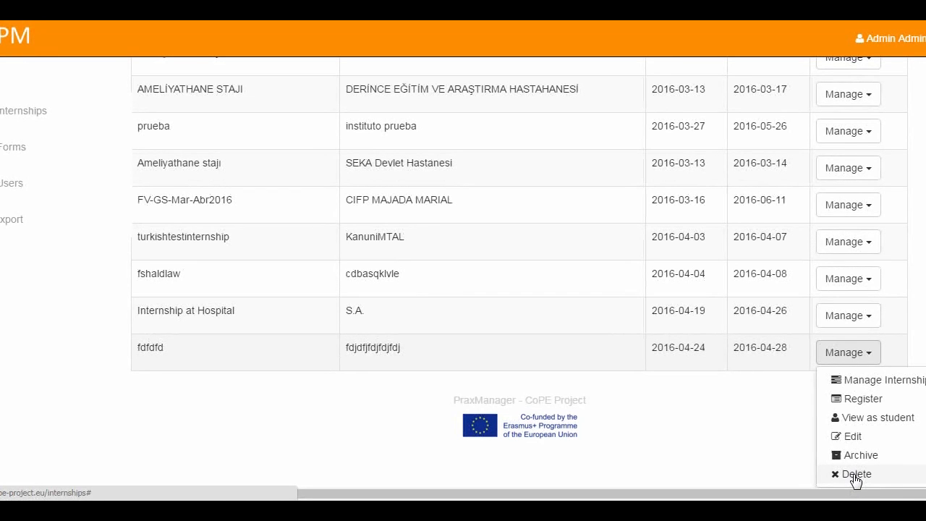
- Start a new form named test, keep Student as the one completing it, and set its filling interval to Wednesday
{"action": "left_click", "coordinate": [36, 161]}
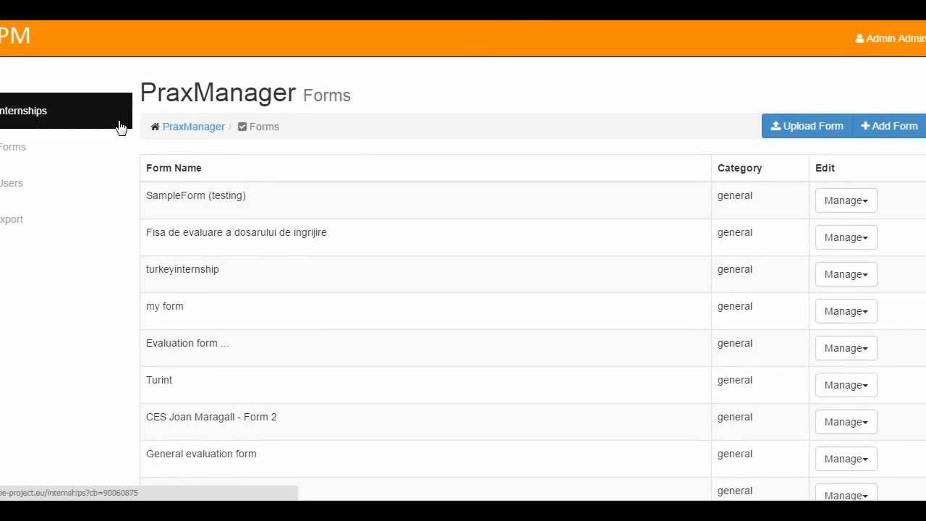
{"action": "left_click", "coordinate": [904, 134]}
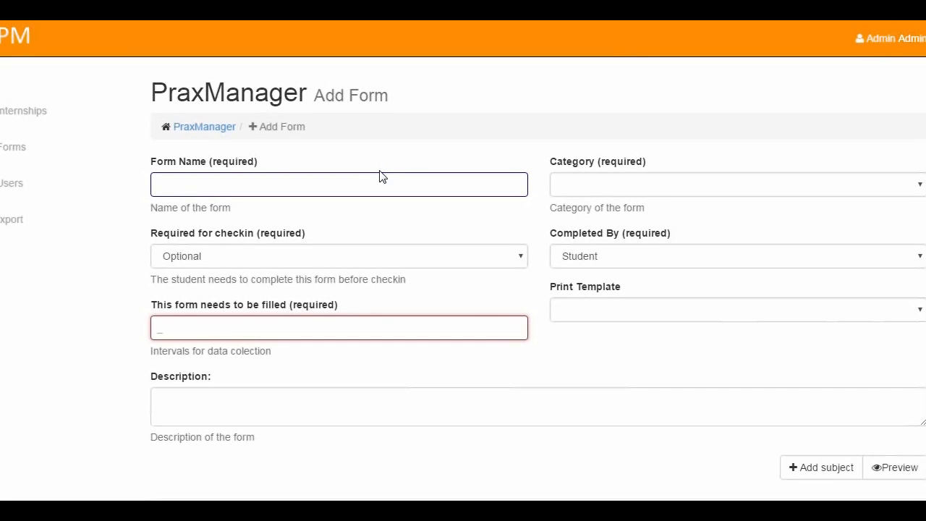
{"action": "type", "text": "test"}
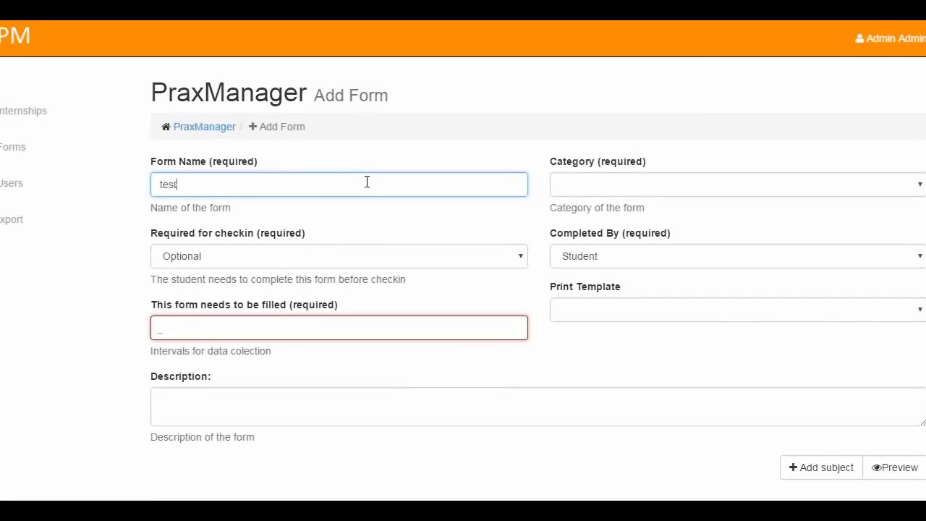
{"action": "left_click", "coordinate": [668, 186]}
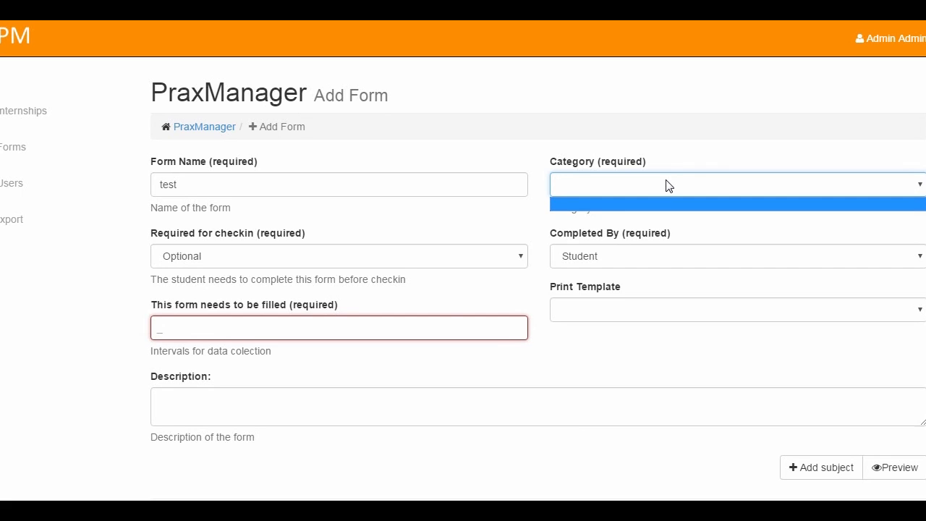
{"action": "left_click", "coordinate": [668, 186]}
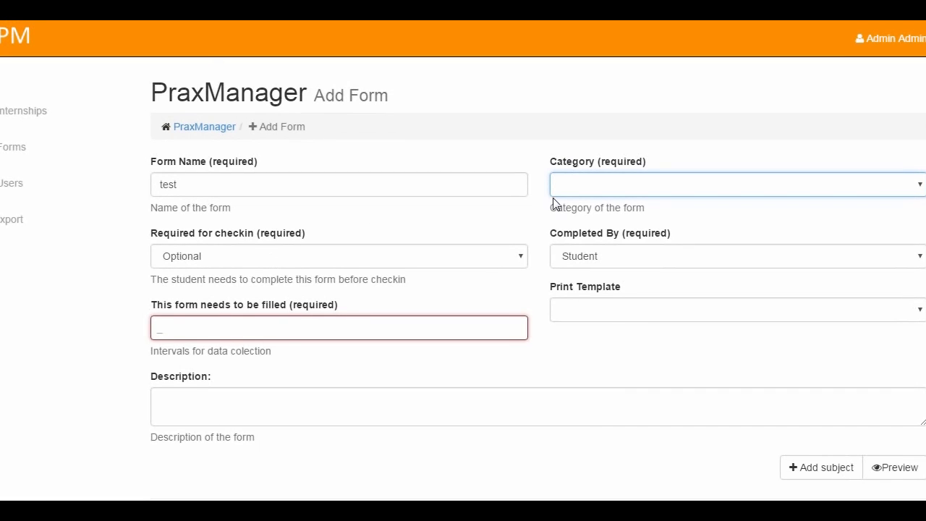
{"action": "left_click", "coordinate": [660, 258]}
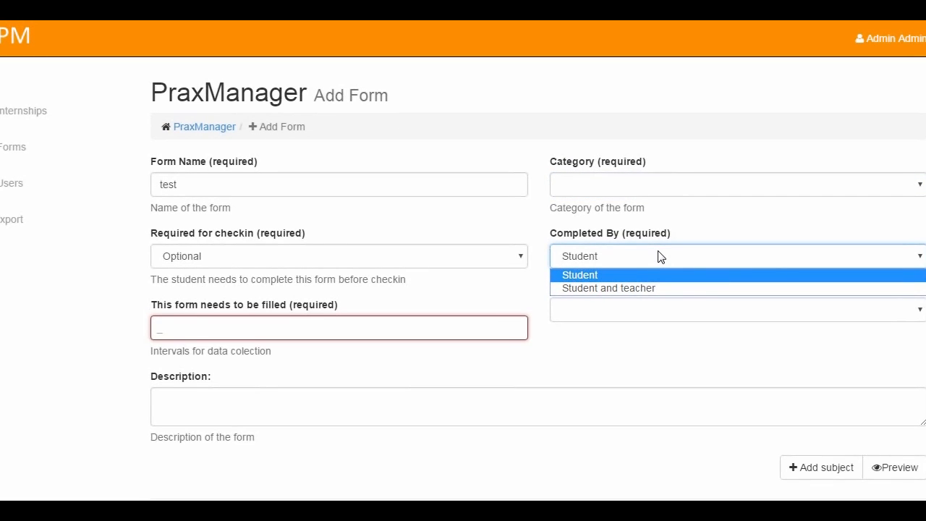
{"action": "left_click", "coordinate": [314, 375]}
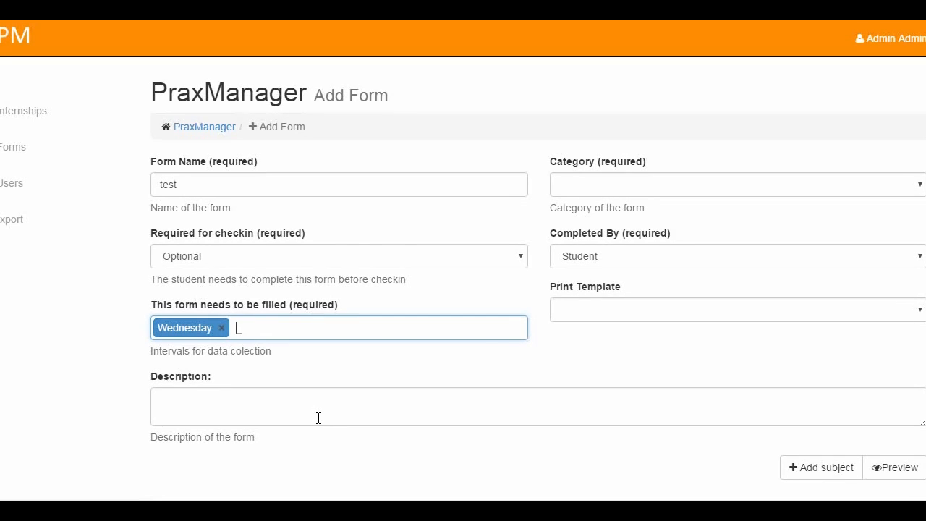
{"action": "scroll", "coordinate": [319, 417], "scroll_direction": "down", "scroll_amount": 3}
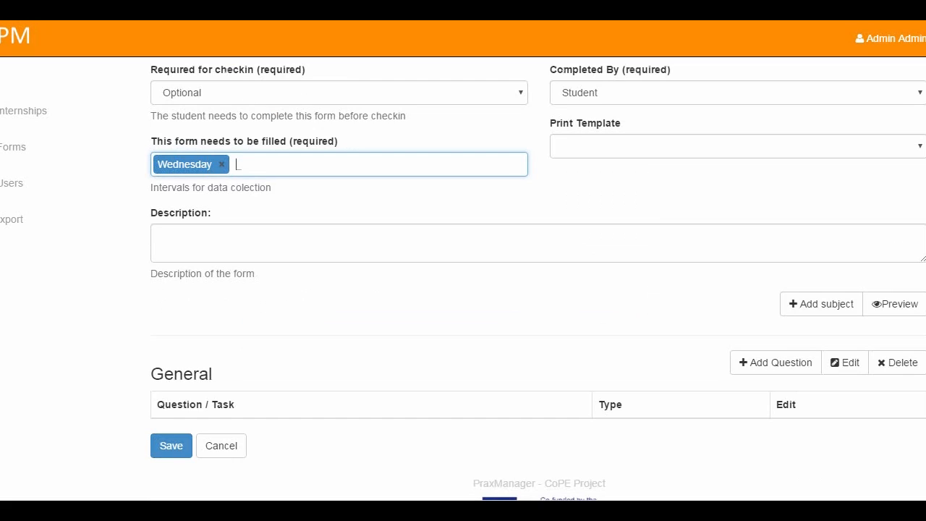
{"action": "left_click", "coordinate": [822, 315]}
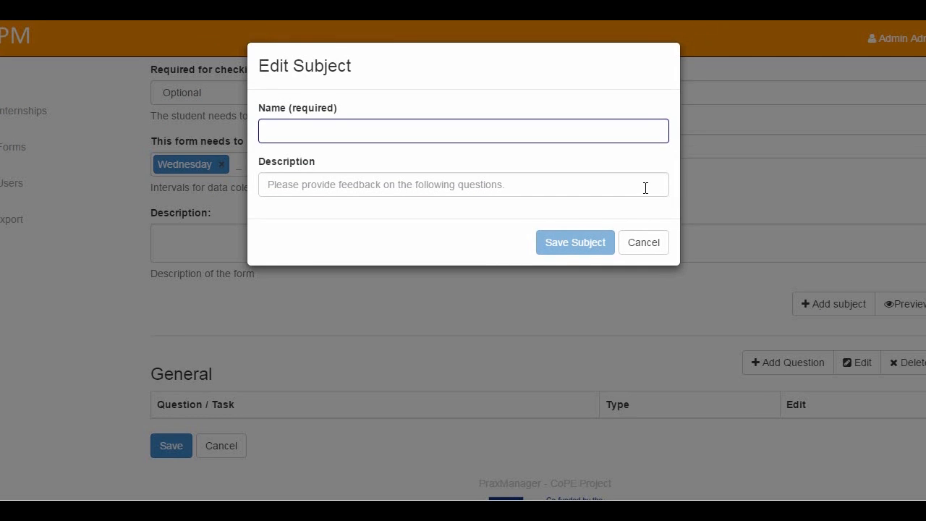
{"action": "left_click", "coordinate": [654, 243]}
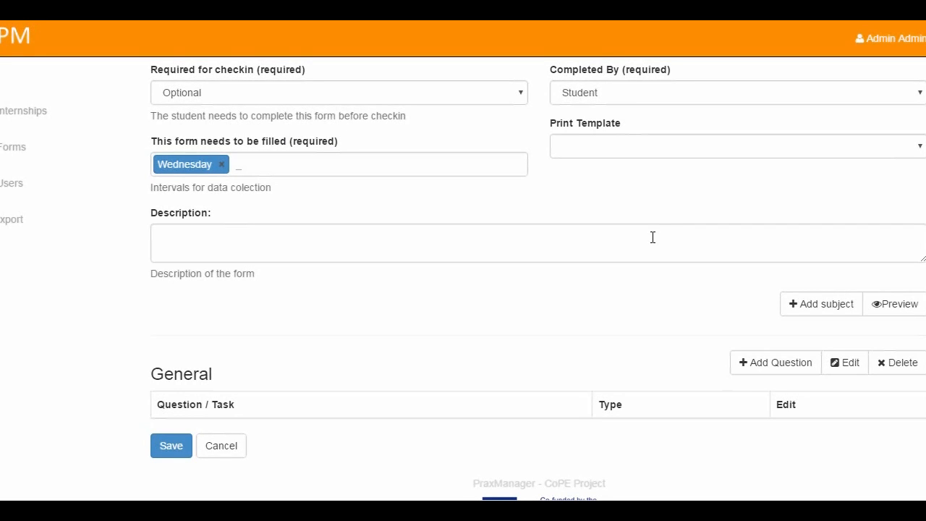
- Add a True or false question, "Can you see this text?", to the form's General section and save the question
{"action": "scroll", "coordinate": [653, 238], "scroll_direction": "down", "scroll_amount": 1}
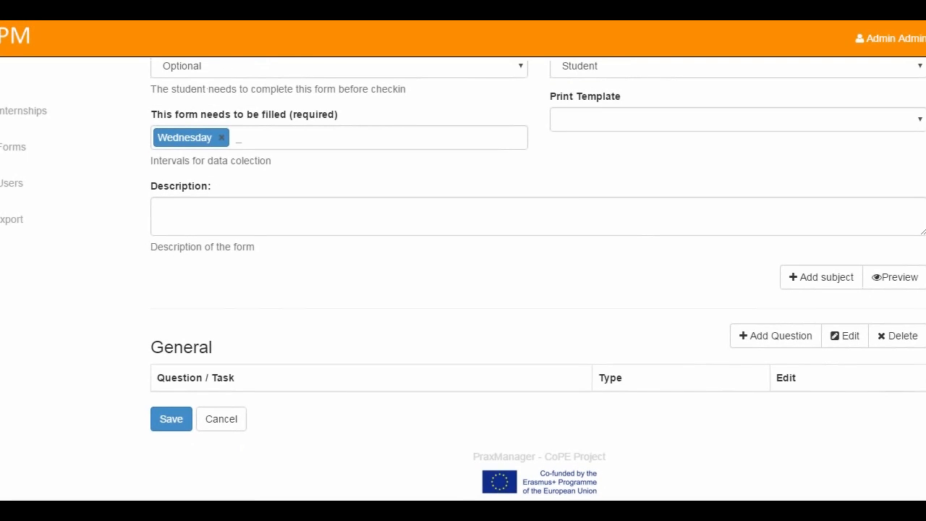
{"action": "left_click", "coordinate": [751, 337]}
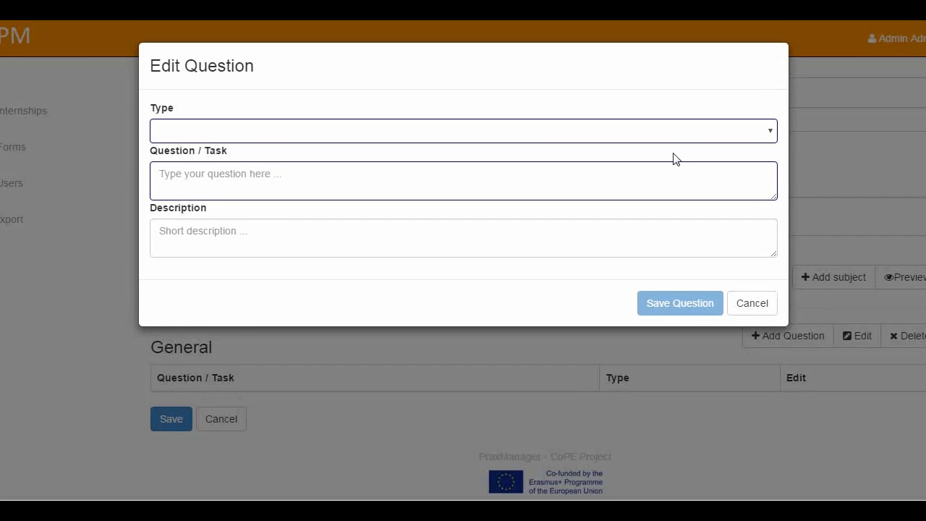
{"action": "left_click", "coordinate": [657, 130]}
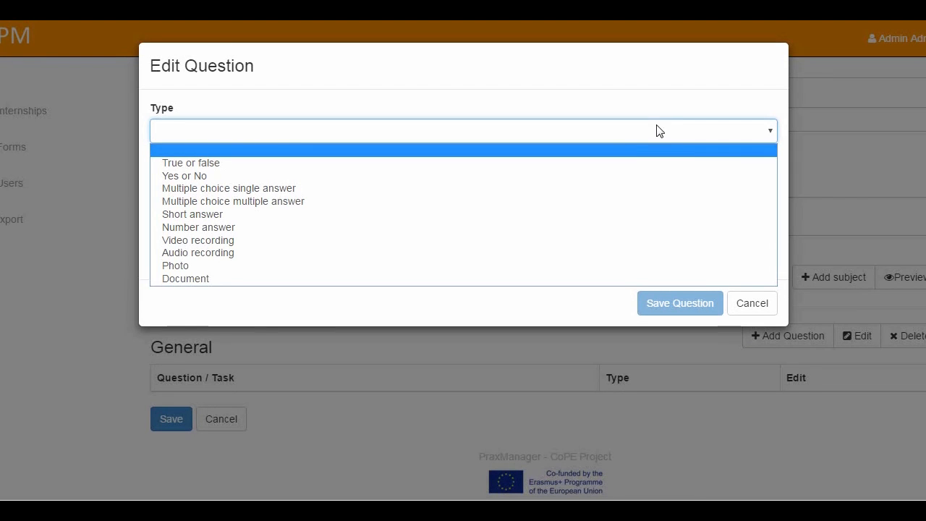
{"action": "left_click", "coordinate": [628, 161]}
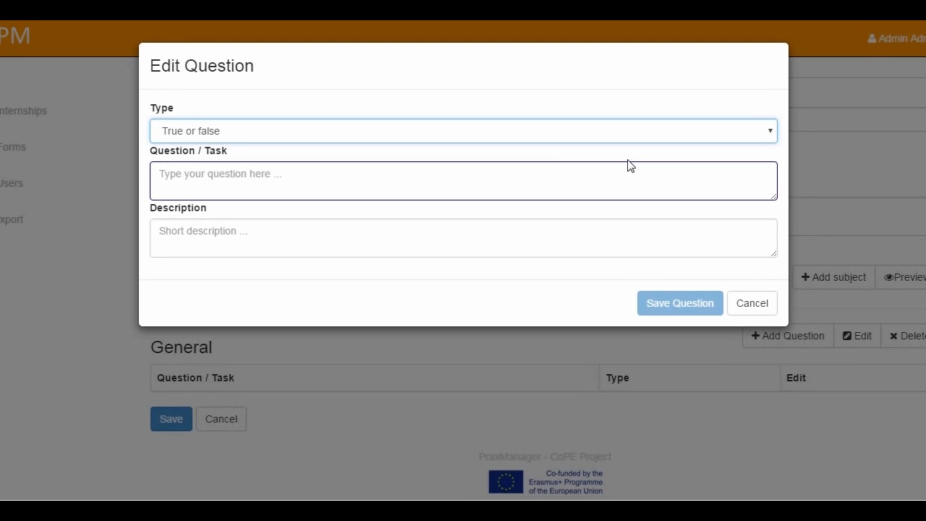
{"action": "left_click", "coordinate": [280, 244]}
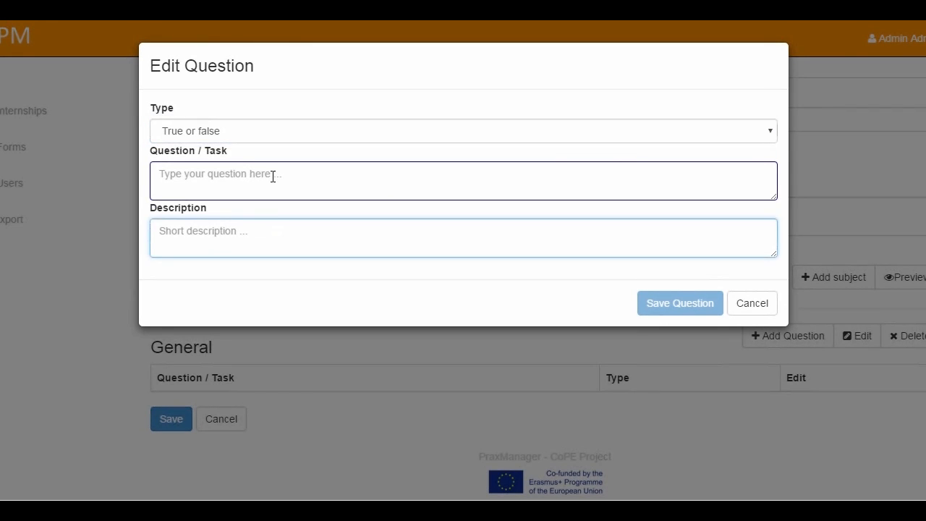
{"action": "left_click", "coordinate": [270, 178]}
{"action": "type", "text": "Can "}
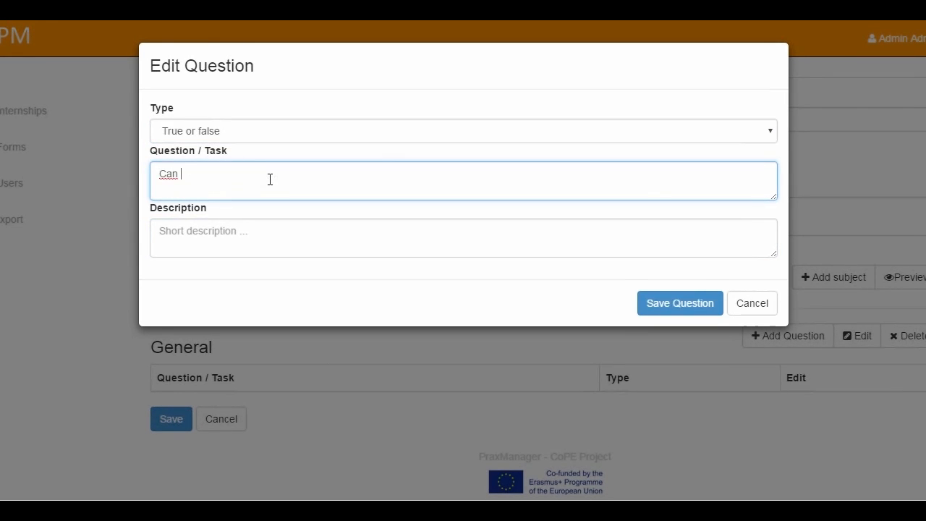
{"action": "type", "text": "you see this text?"}
{"action": "left_click", "coordinate": [205, 244]}
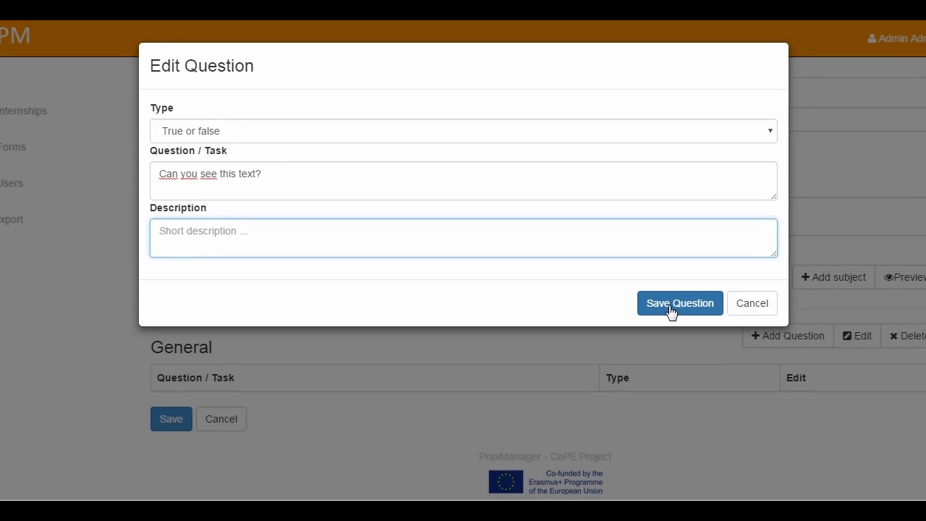
{"action": "left_click", "coordinate": [670, 304]}
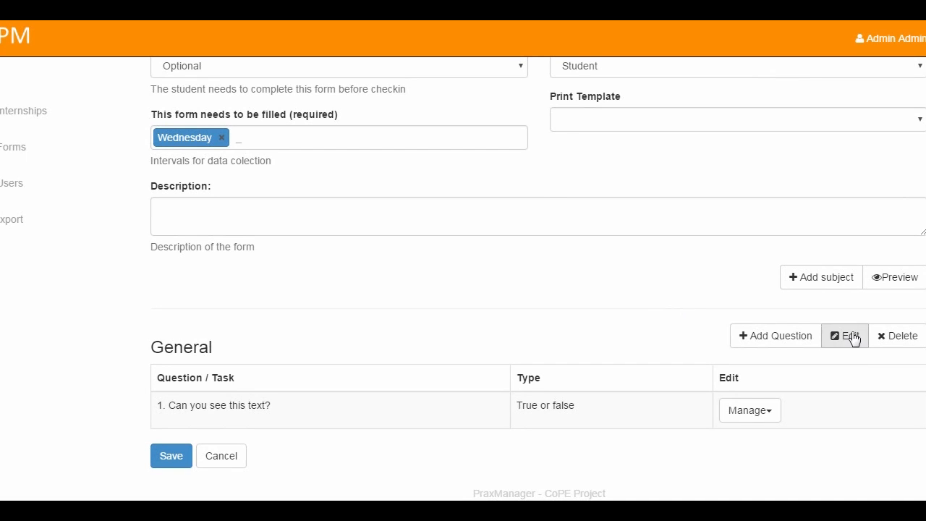
- Open the question "Can you see this text?" for editing and save it again
{"action": "left_click", "coordinate": [749, 410]}
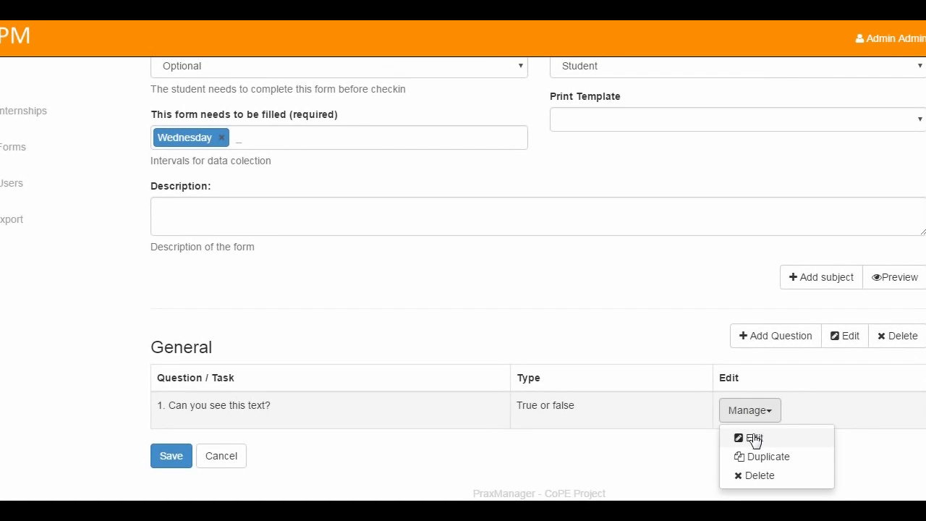
{"action": "left_click", "coordinate": [754, 438]}
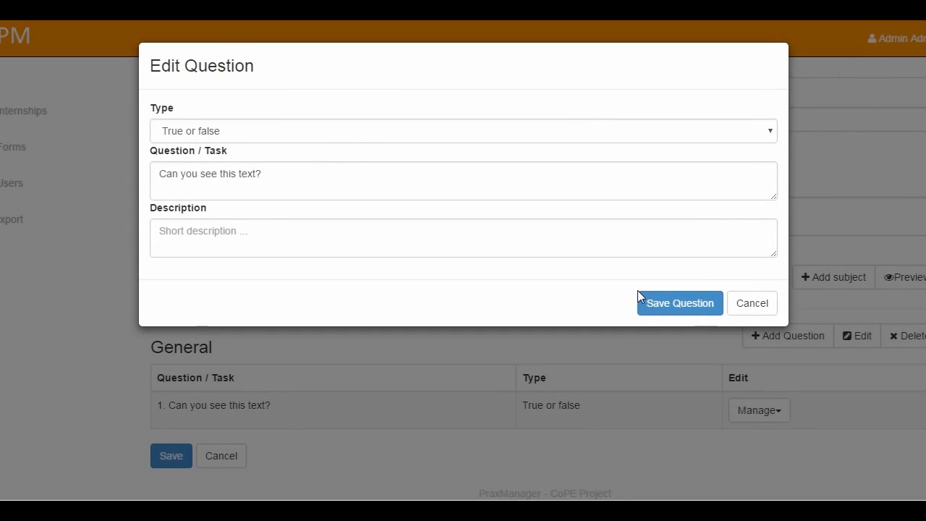
{"action": "left_click", "coordinate": [708, 308]}
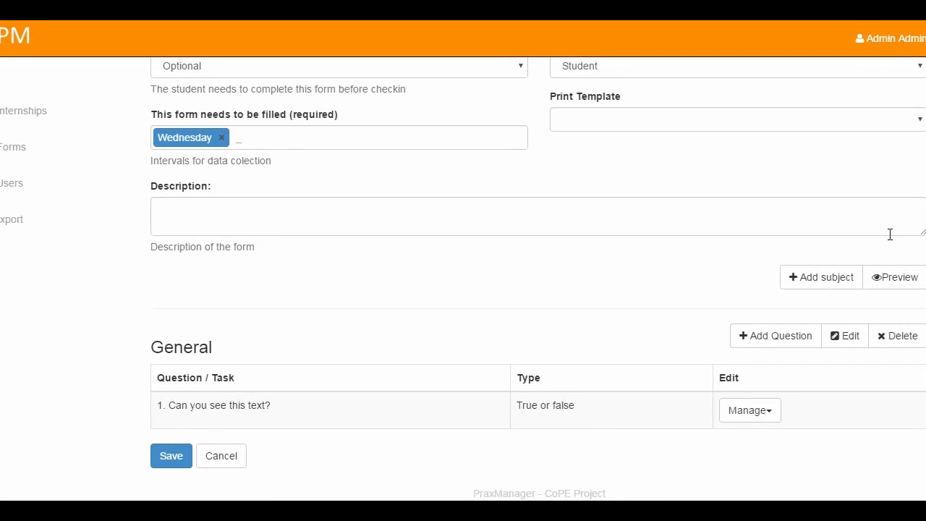
- Duplicate the question "Can you see this text?" in the General section and save the form
{"action": "left_click", "coordinate": [769, 417]}
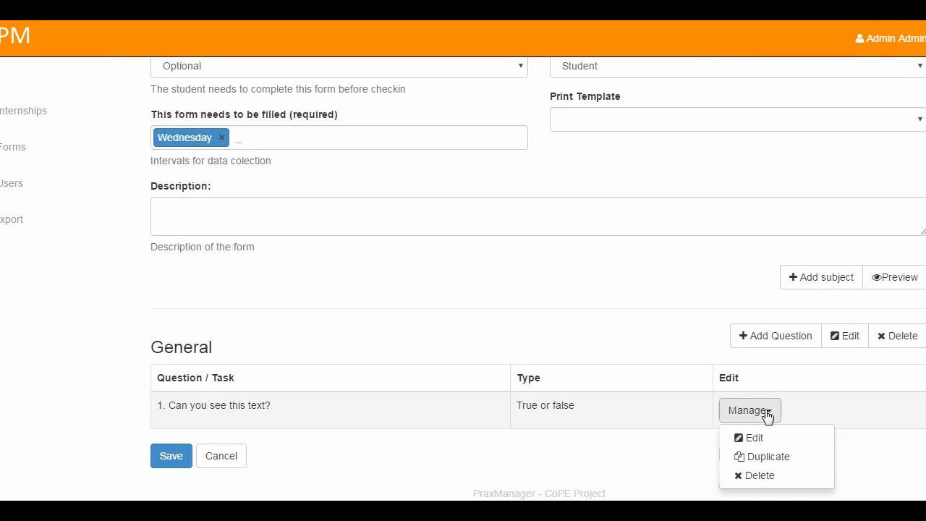
{"action": "left_click", "coordinate": [768, 417]}
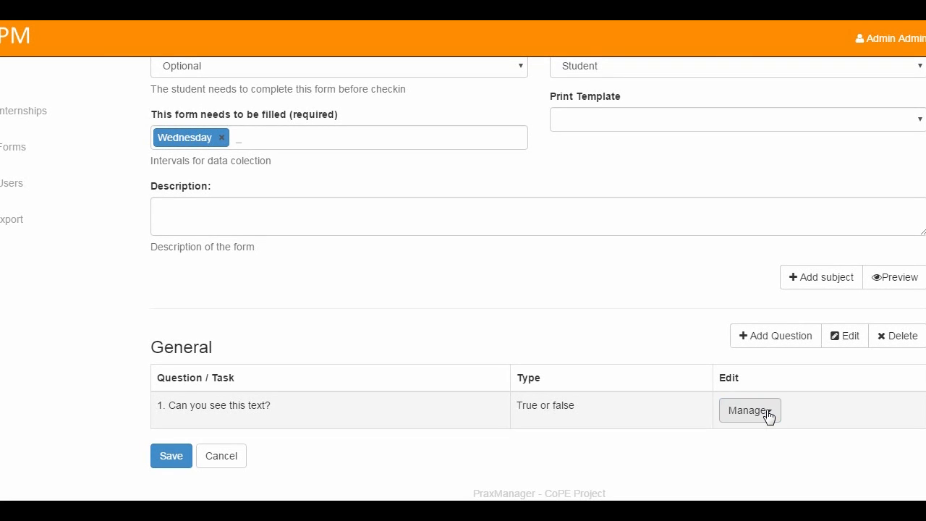
{"action": "left_click", "coordinate": [767, 417]}
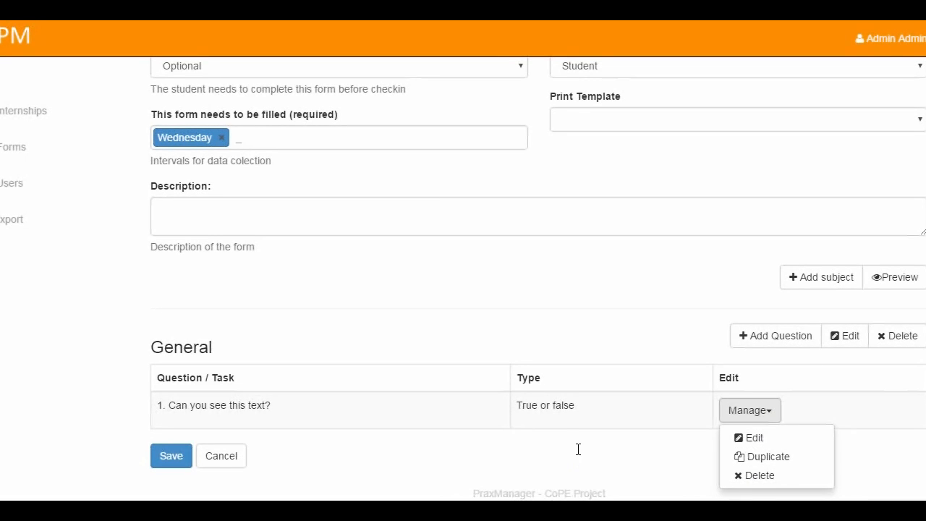
{"action": "left_click", "coordinate": [579, 450]}
{"action": "left_click", "coordinate": [764, 411]}
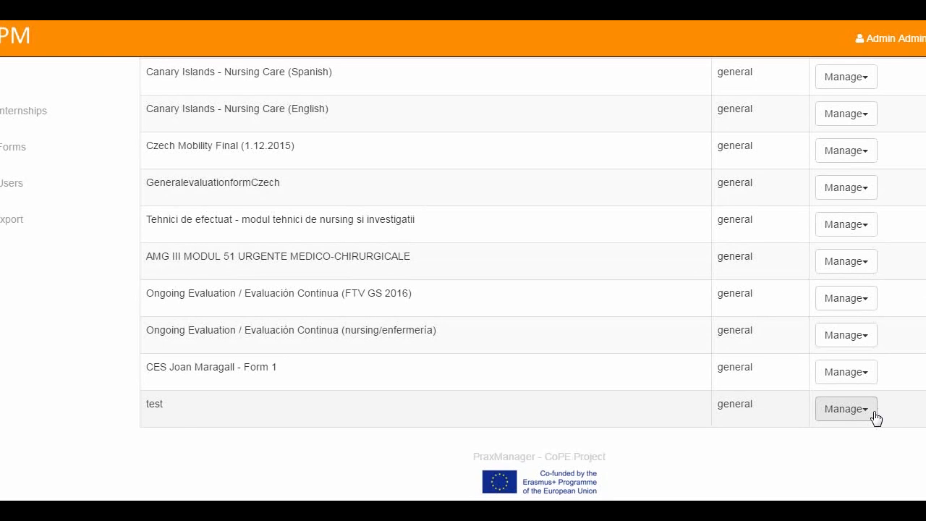
- Preview the test form from the end of the forms list, and examine its other management options
{"action": "left_click", "coordinate": [872, 417]}
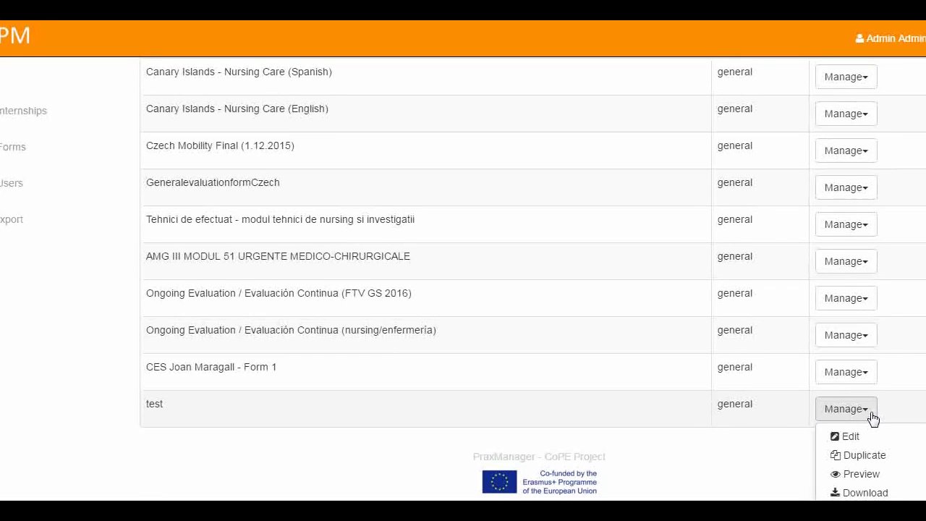
{"action": "left_click", "coordinate": [866, 475]}
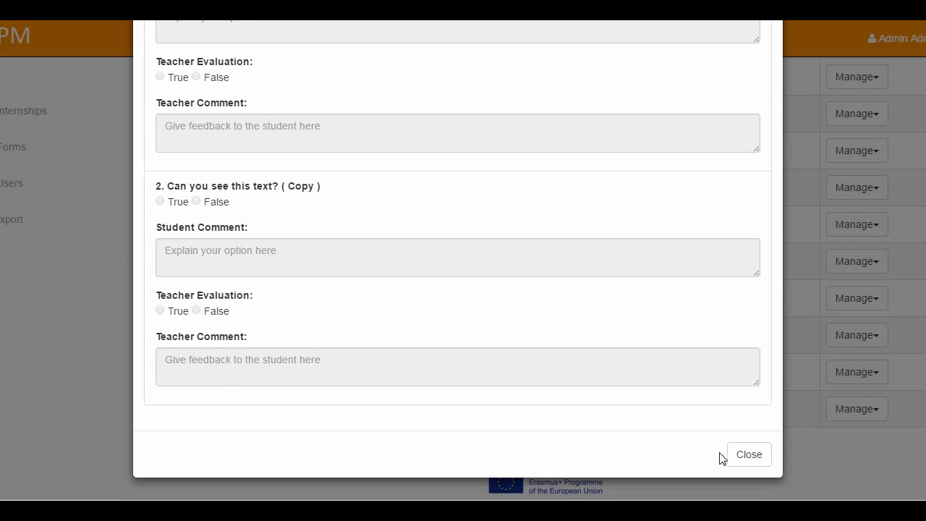
{"action": "left_click", "coordinate": [768, 454]}
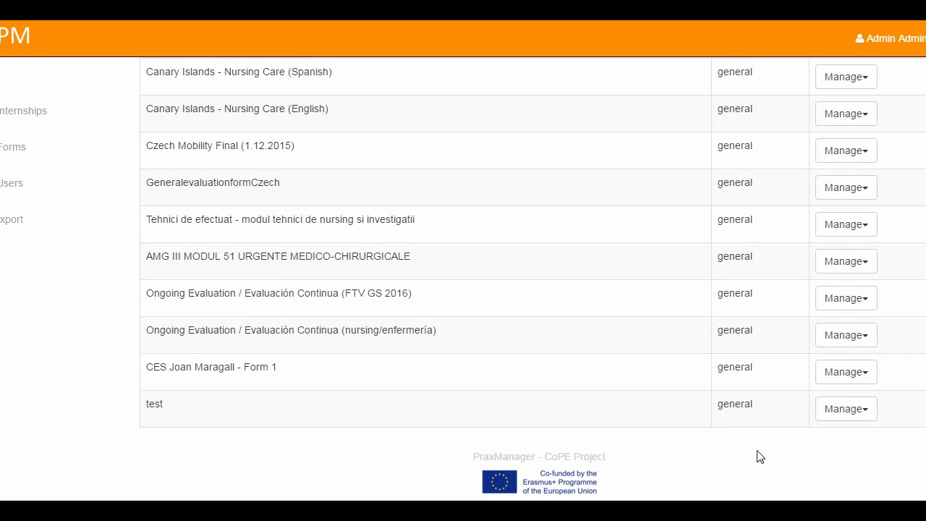
{"action": "left_click", "coordinate": [853, 418]}
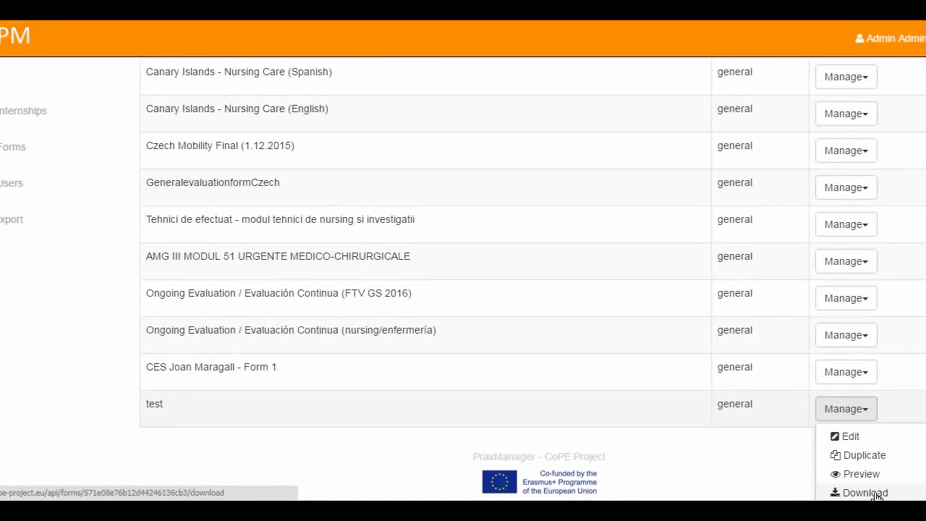
{"action": "left_click", "coordinate": [673, 450]}
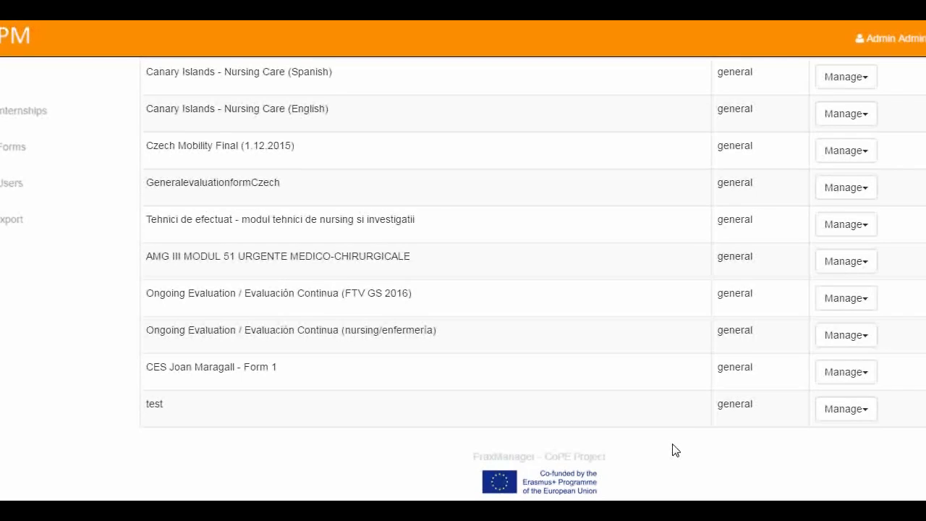
- Start adding a new user from the users list and fill in the first and last names with placeholder text
{"action": "left_click", "coordinate": [31, 184]}
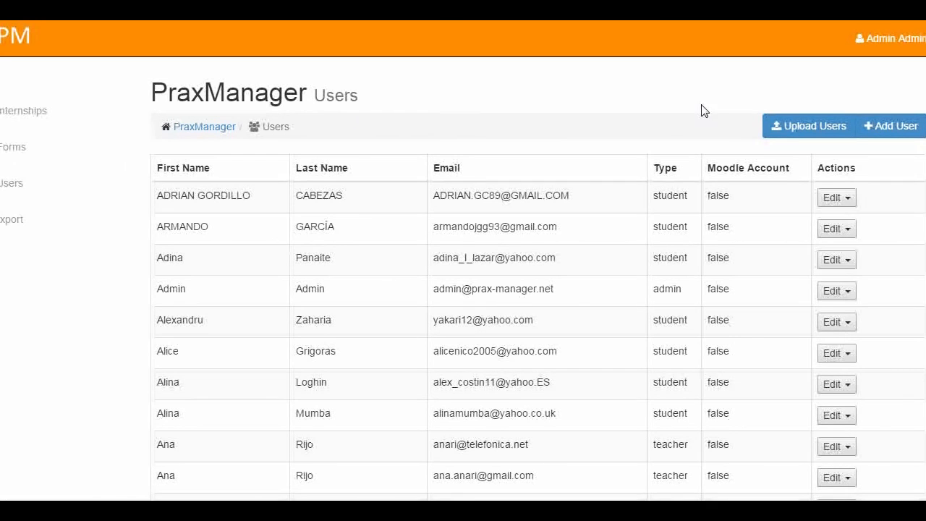
{"action": "left_click", "coordinate": [902, 127]}
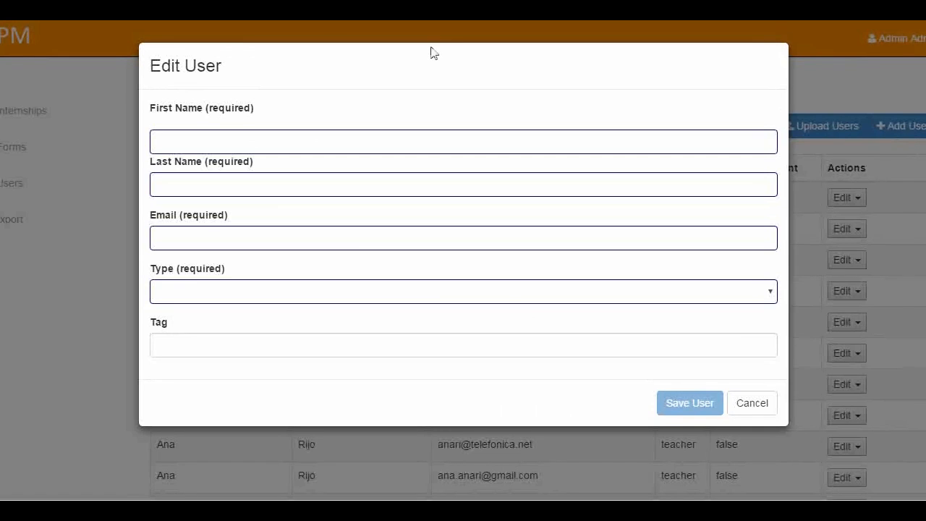
{"action": "left_click", "coordinate": [333, 145]}
{"action": "type", "text": "bvvvbbv"}
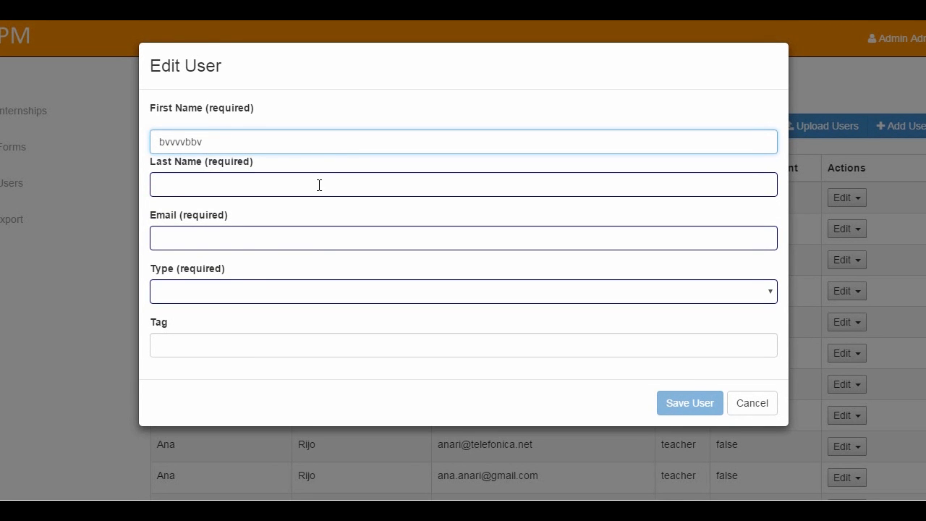
{"action": "left_click", "coordinate": [320, 179]}
{"action": "type", "text": "vbbbvvb"}
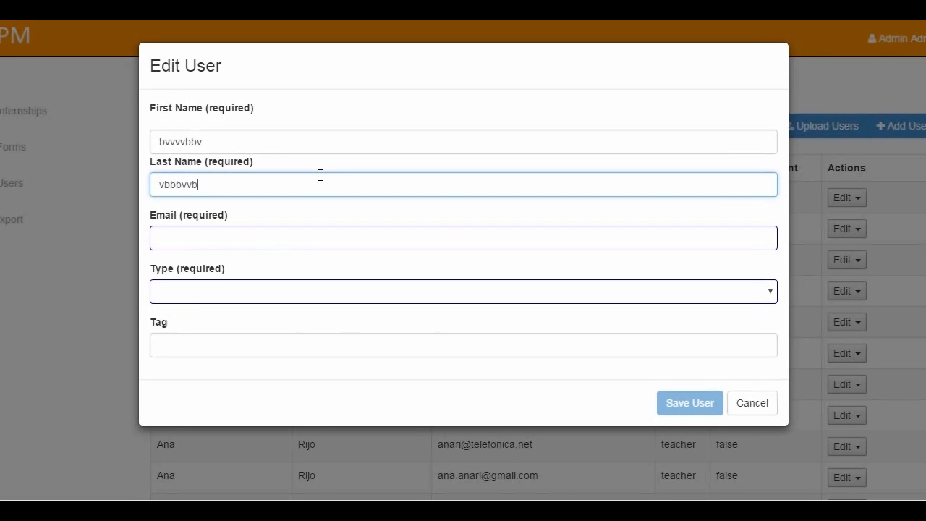
- Fill in the new user's e-mail with the first suggested address starting with "s"
{"action": "left_click", "coordinate": [269, 239]}
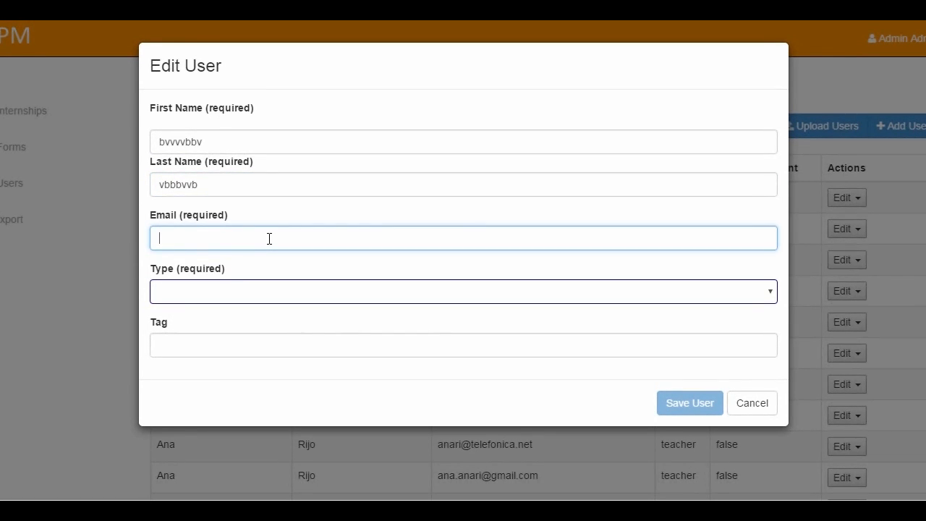
{"action": "left_click", "coordinate": [269, 239]}
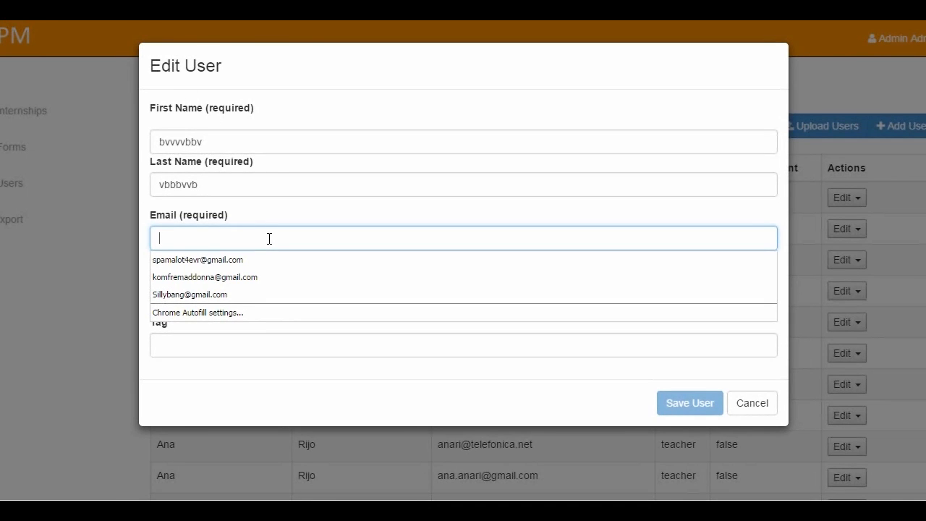
{"action": "key", "text": "BackSpace"}
{"action": "type", "text": "s"}
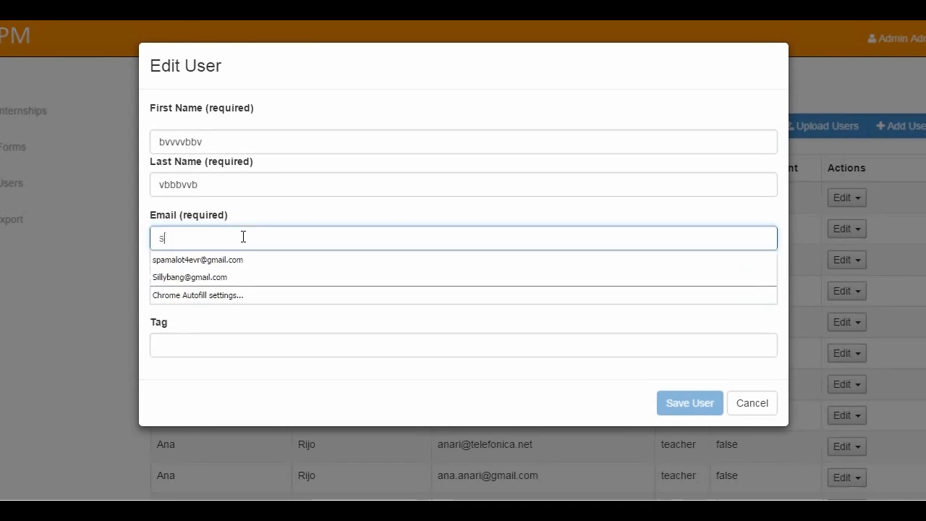
{"action": "left_click", "coordinate": [233, 259]}
- Set the new user's type to Student, enter the tag "p12", and save the user
{"action": "left_click", "coordinate": [226, 293]}
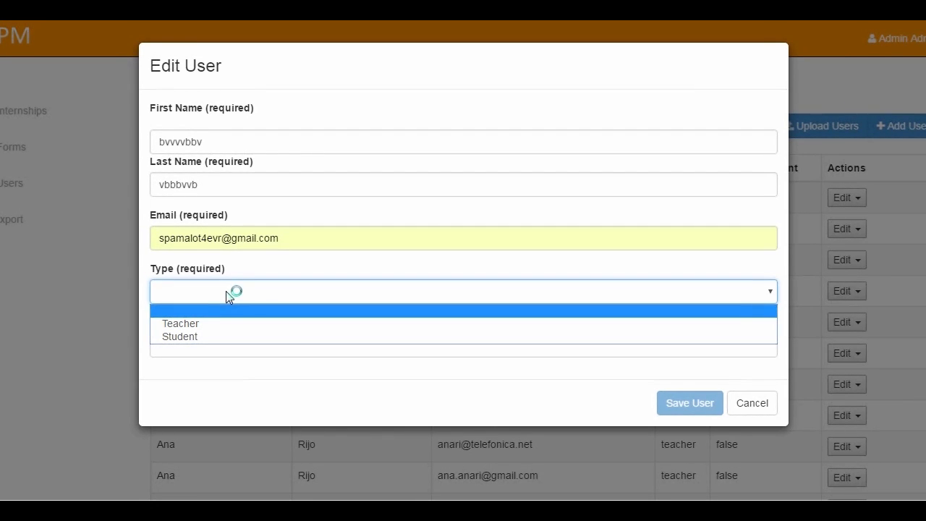
{"action": "left_click", "coordinate": [220, 335]}
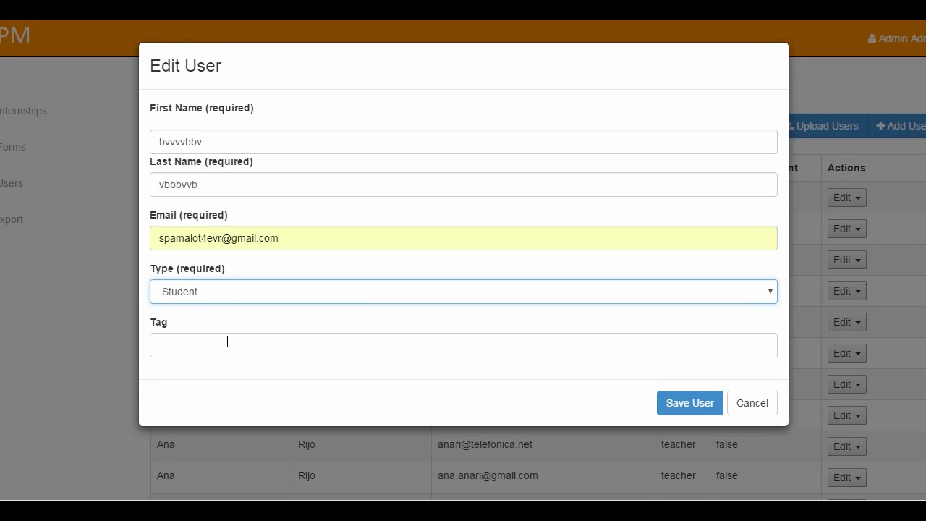
{"action": "left_click", "coordinate": [227, 342]}
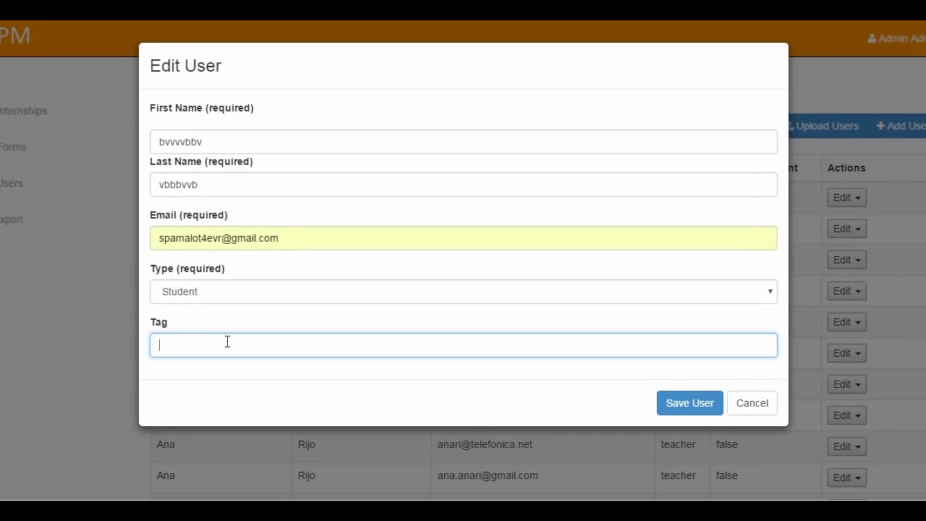
{"action": "type", "text": "p12"}
{"action": "left_click", "coordinate": [687, 404]}
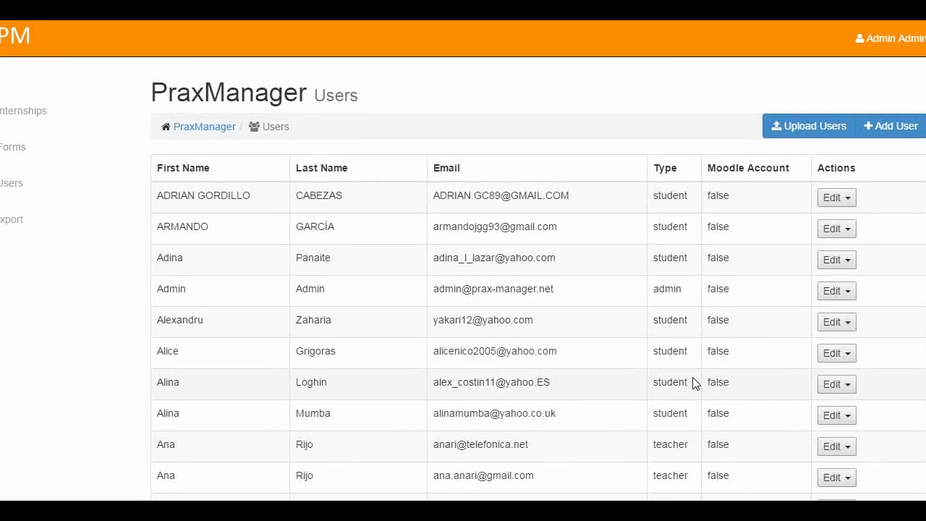
- Download the Student Presence report for the "test" internship, choosing the last student listed
{"action": "left_click", "coordinate": [3, 223]}
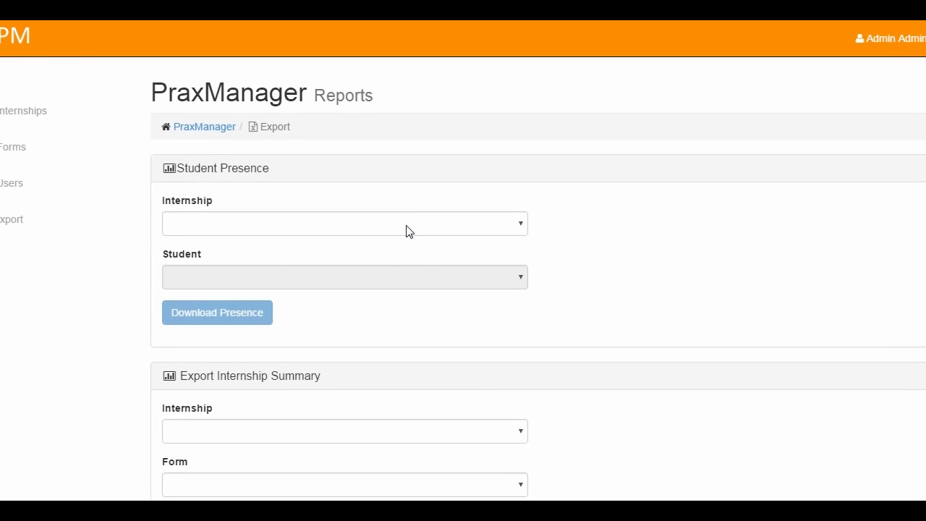
{"action": "left_click", "coordinate": [407, 229]}
{"action": "left_click", "coordinate": [355, 308]}
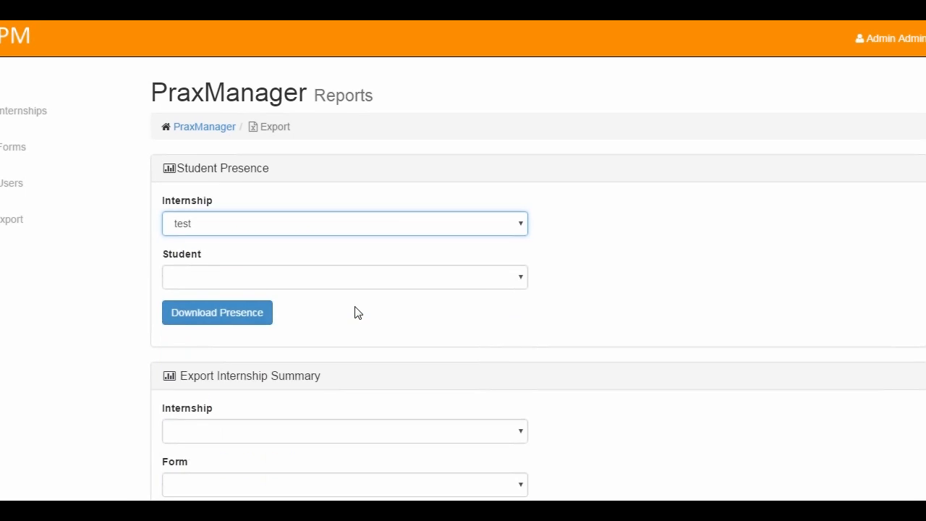
{"action": "left_click", "coordinate": [386, 278]}
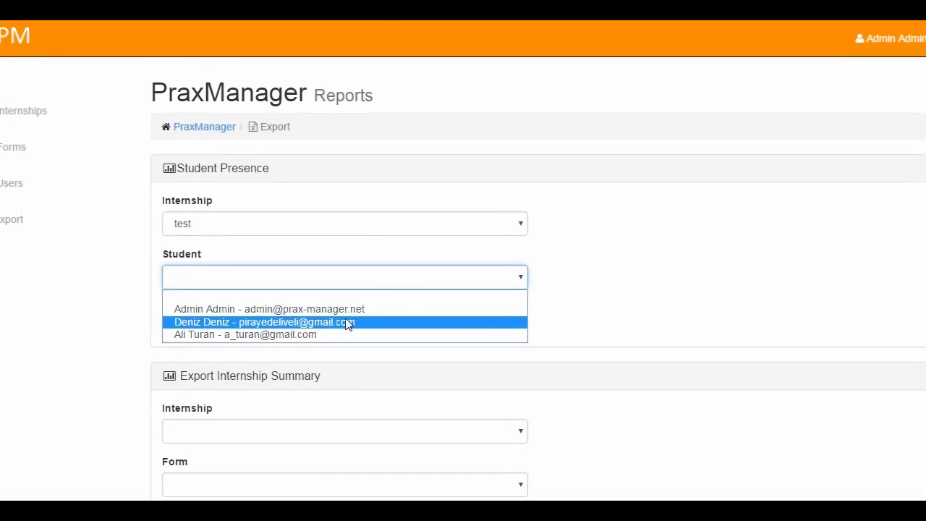
{"action": "left_click", "coordinate": [333, 336]}
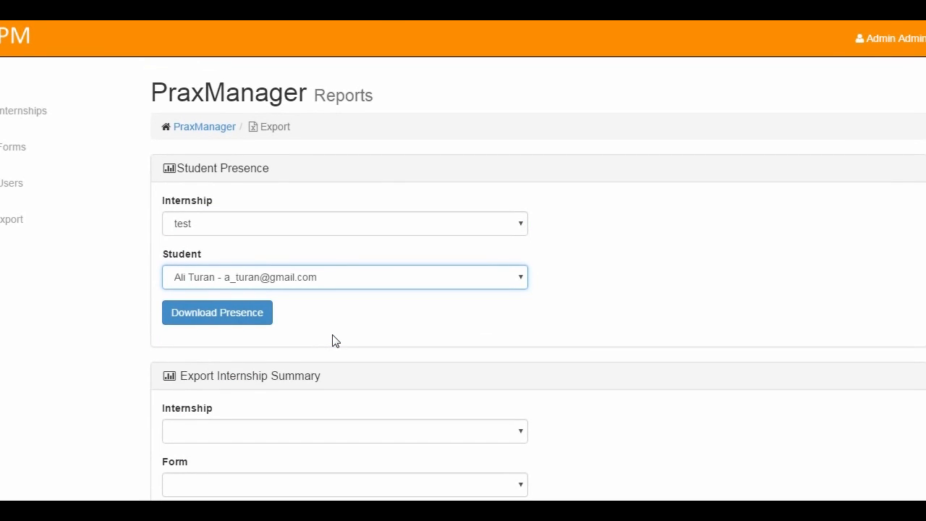
{"action": "left_click", "coordinate": [215, 317]}
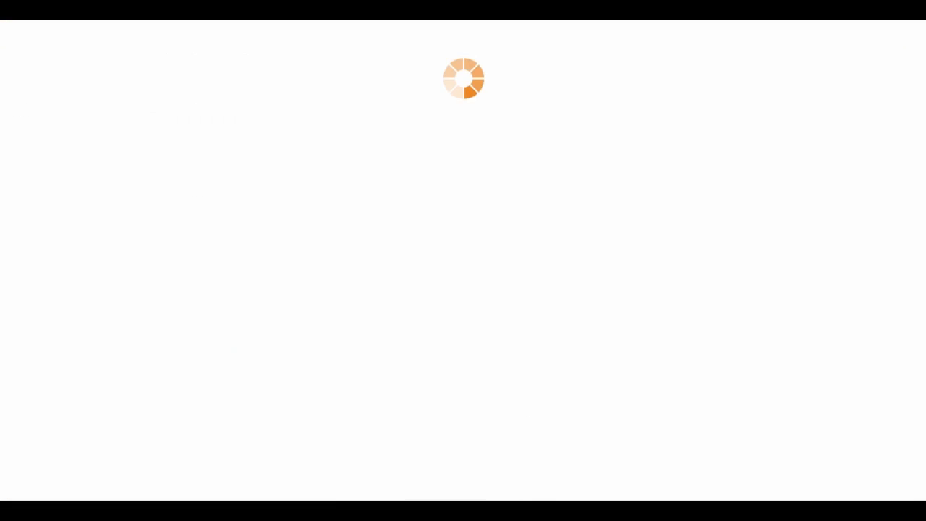